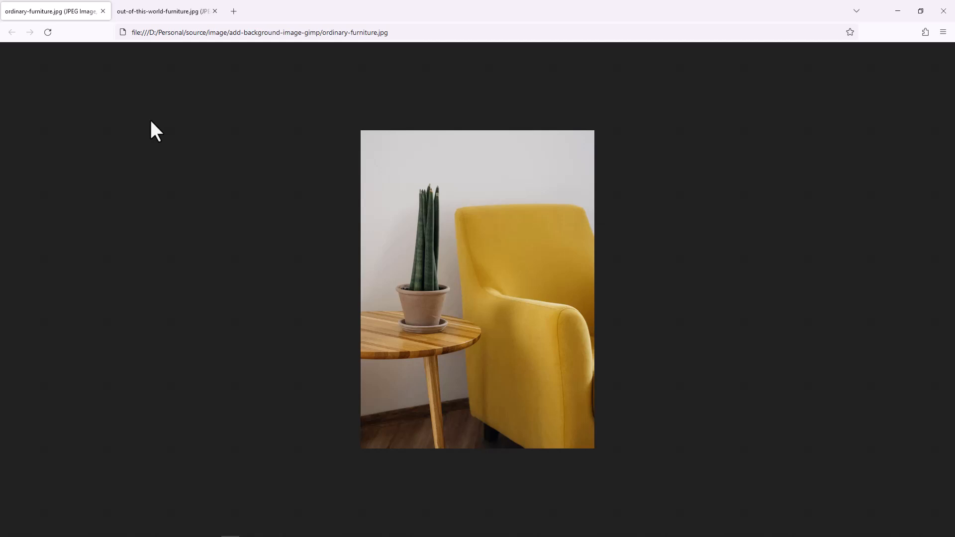
View the example result out-of-this-world-furniture.jpg, close the browser and return to the chair image in GIMP
{"action": "left_click", "coordinate": [158, 14]}
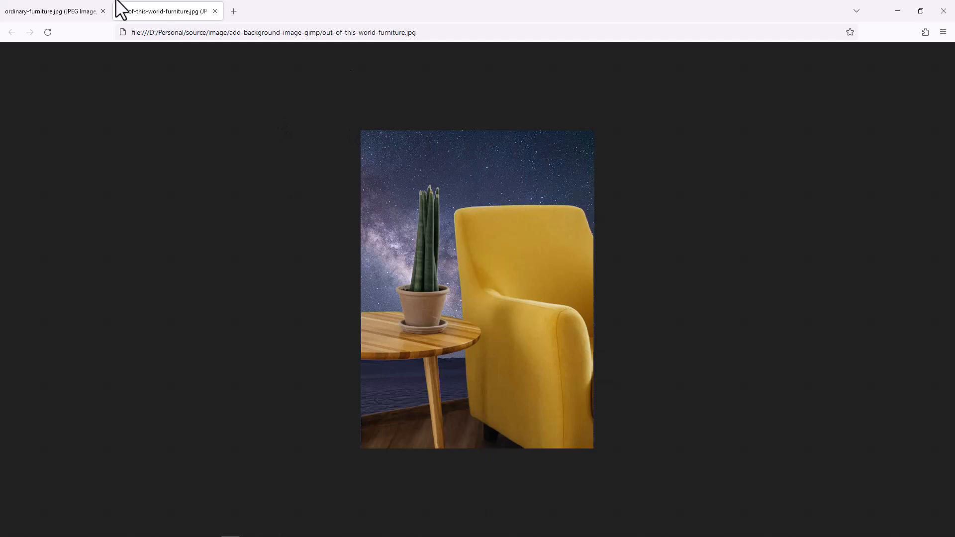
{"action": "left_click", "coordinate": [944, 11]}
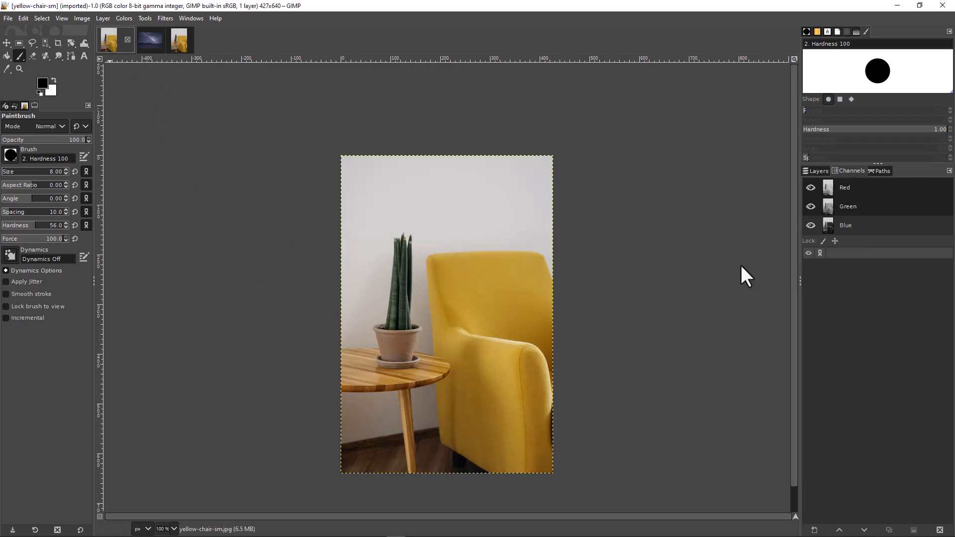
Add an alpha channel to the yellow-chair-sm.jpg layer and check the layer's transparency options
{"action": "left_click", "coordinate": [816, 171]}
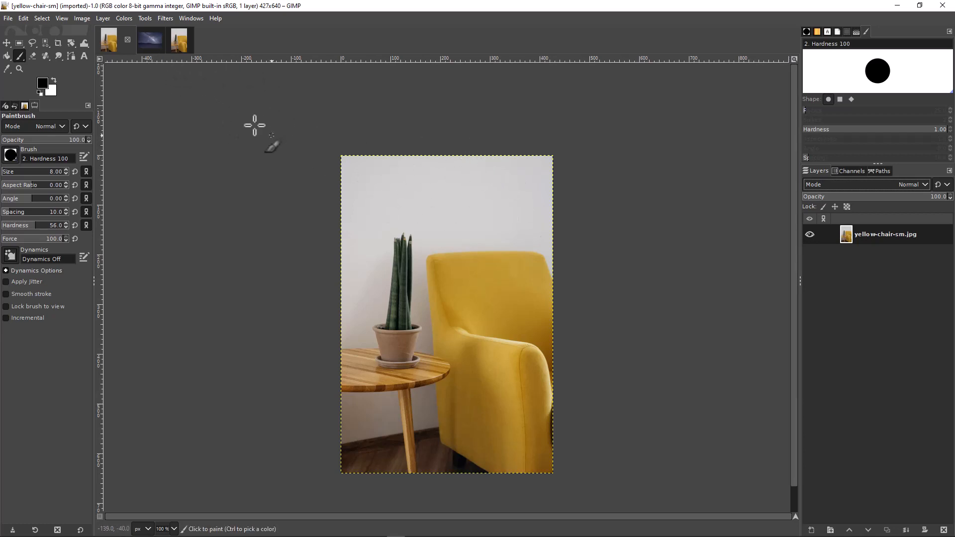
{"action": "left_click", "coordinate": [104, 17]}
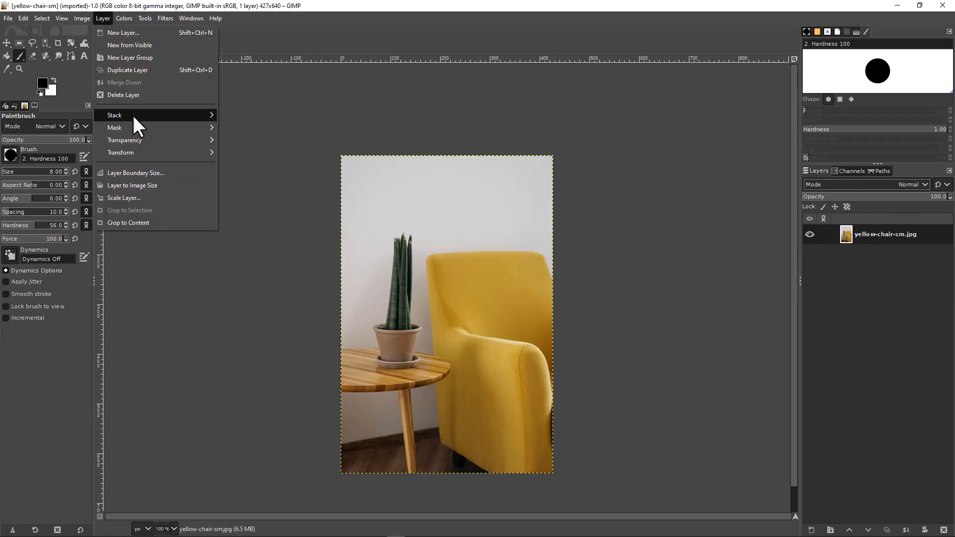
{"action": "mouse_move", "coordinate": [121, 141]}
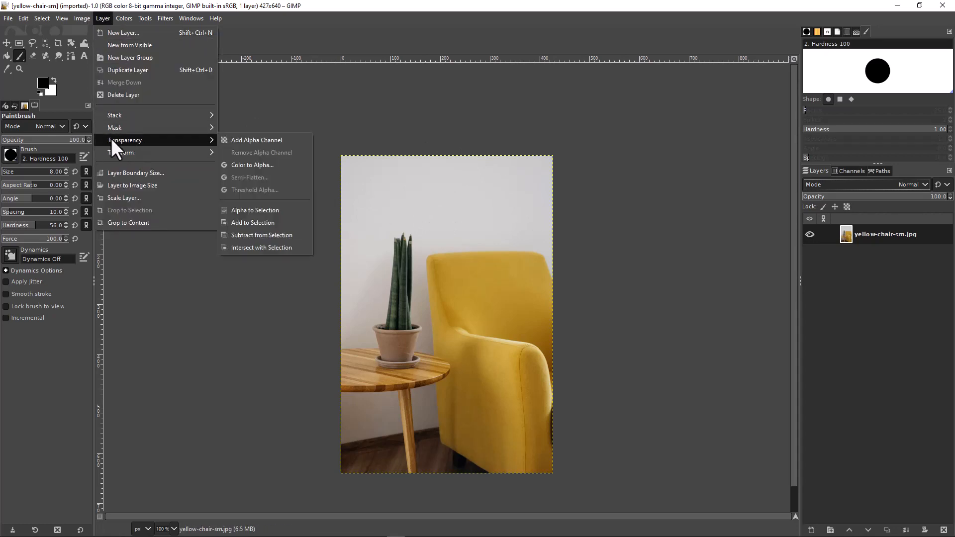
{"action": "left_click", "coordinate": [249, 139]}
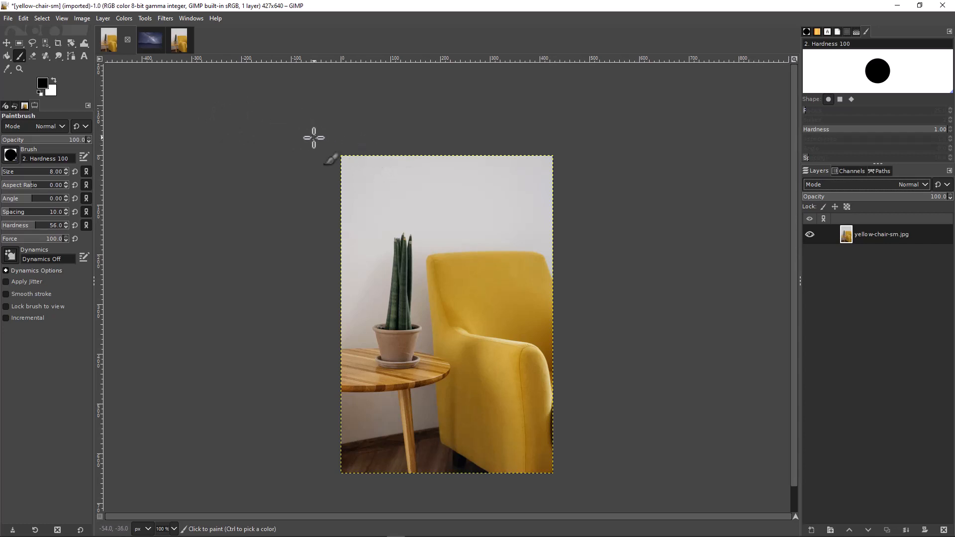
{"action": "left_click", "coordinate": [103, 19]}
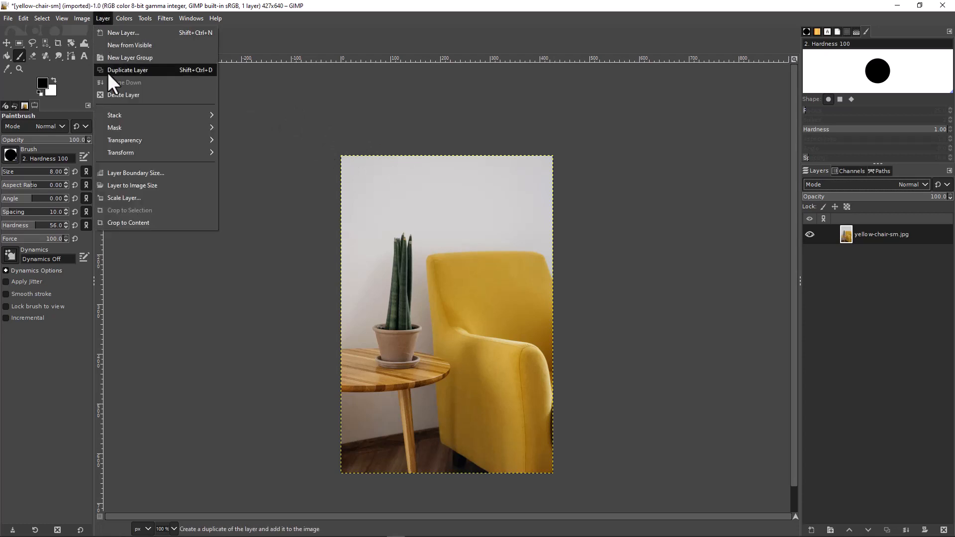
{"action": "mouse_move", "coordinate": [118, 141]}
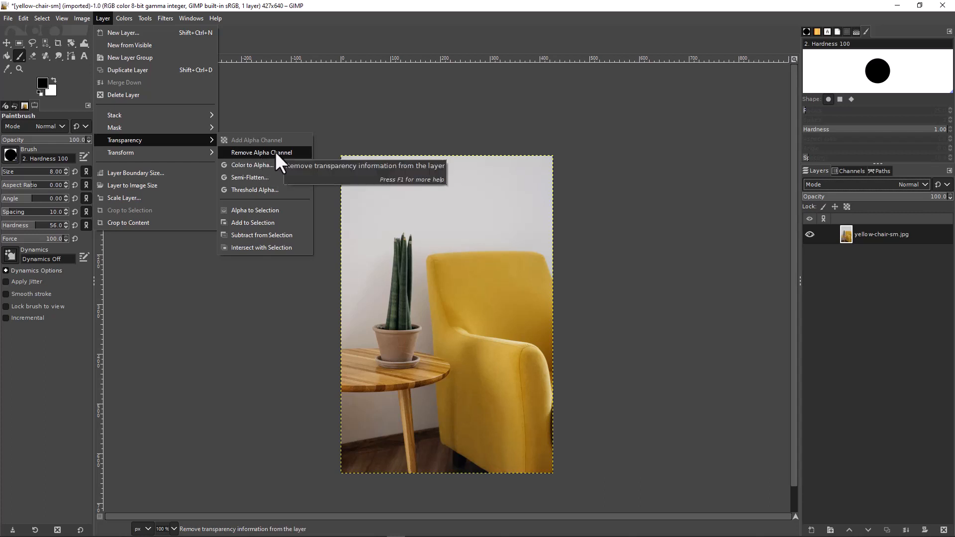
{"action": "left_click", "coordinate": [285, 92]}
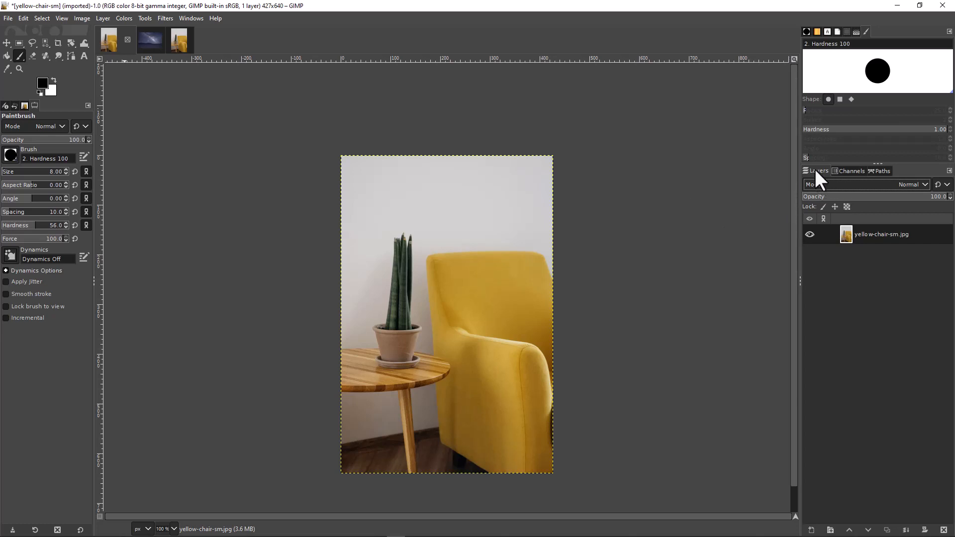
Duplicate the chair image's Red channel and make the copy visible
{"action": "left_click", "coordinate": [851, 173]}
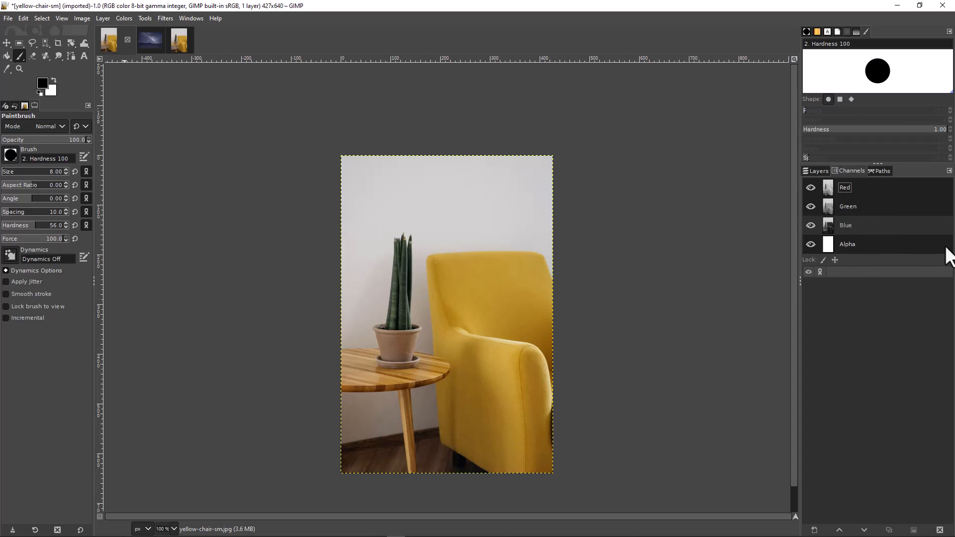
{"action": "left_click", "coordinate": [864, 188]}
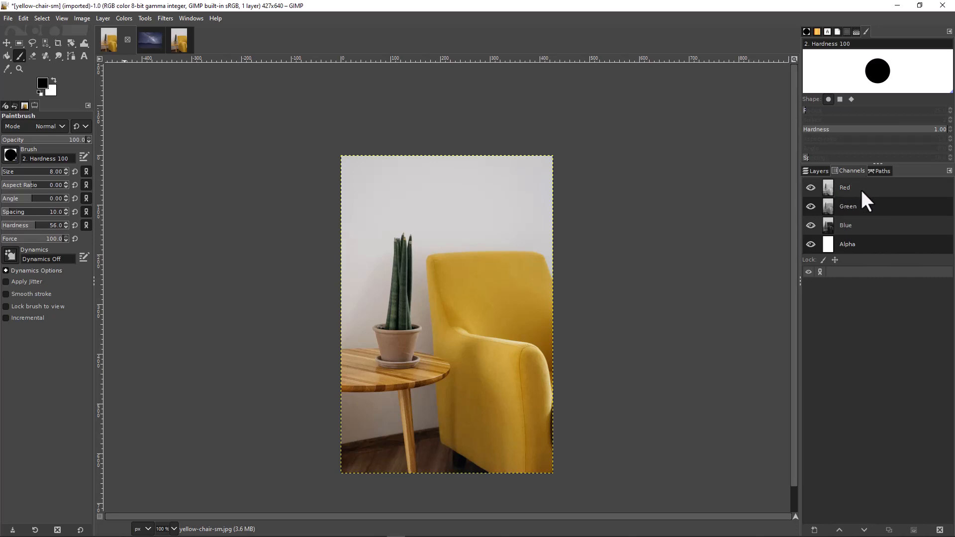
{"action": "right_click", "coordinate": [867, 188]}
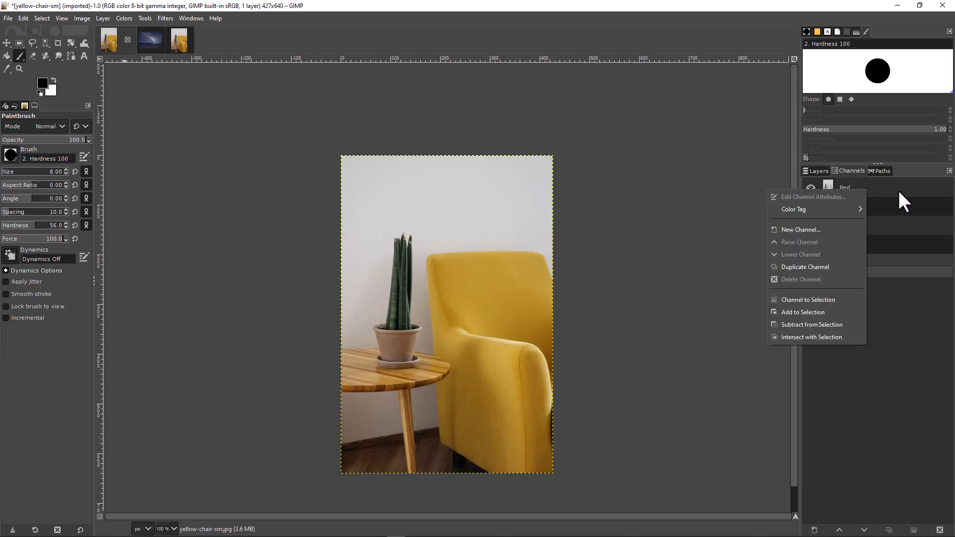
{"action": "left_click", "coordinate": [798, 268]}
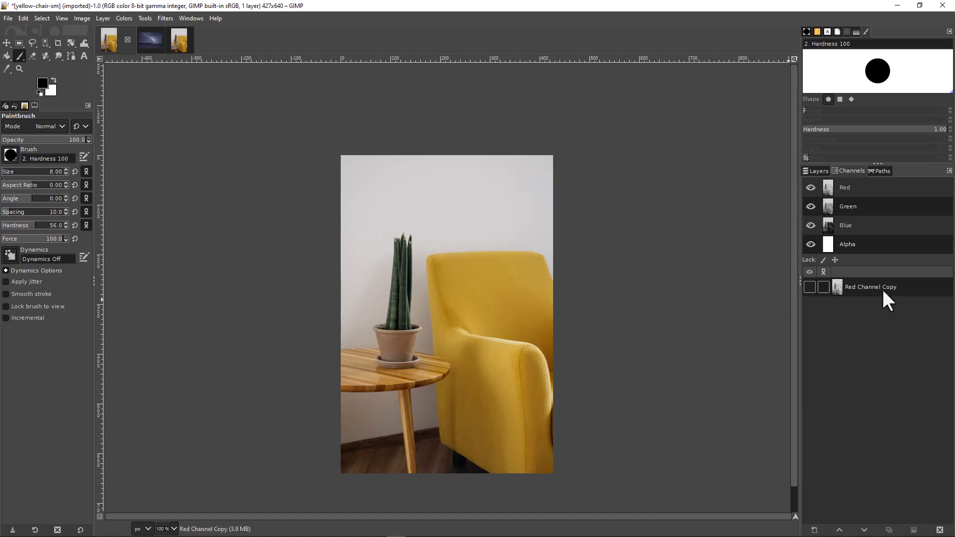
{"action": "left_click", "coordinate": [810, 287]}
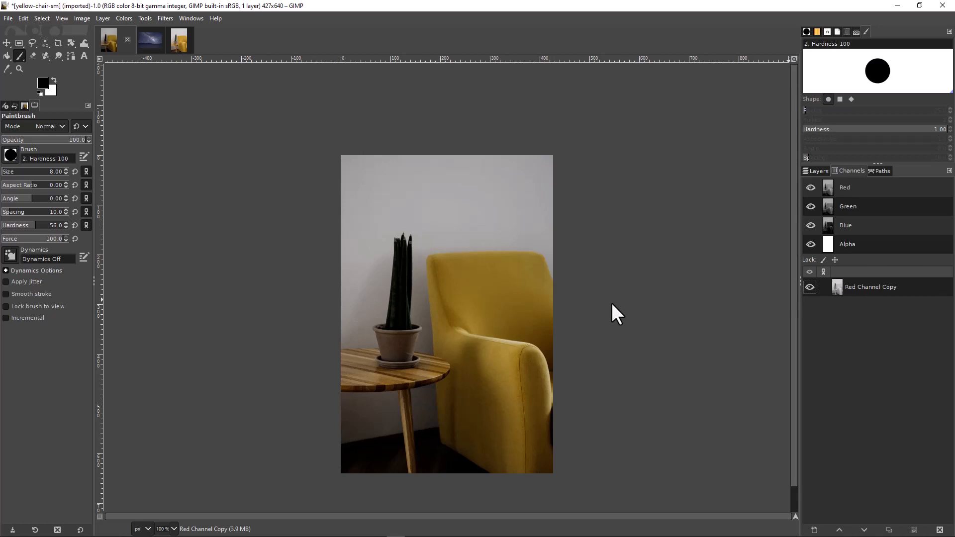
Duplicate the Green channel of the chair image
{"action": "left_click", "coordinate": [864, 204]}
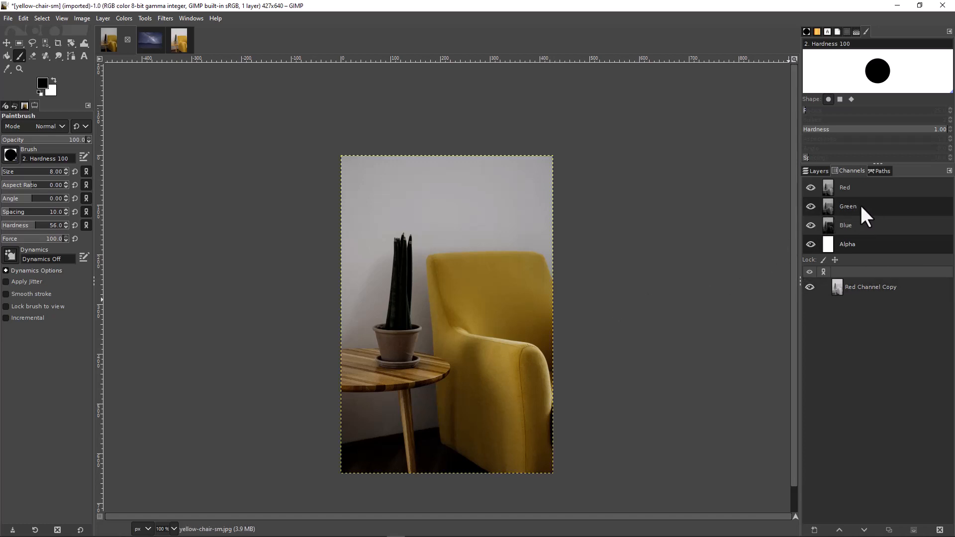
{"action": "right_click", "coordinate": [874, 206]}
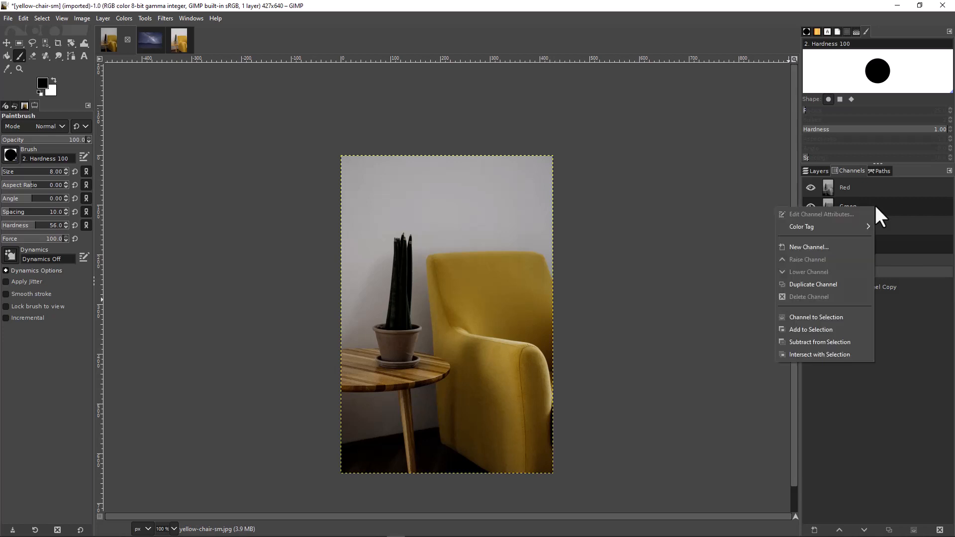
{"action": "left_click", "coordinate": [815, 285]}
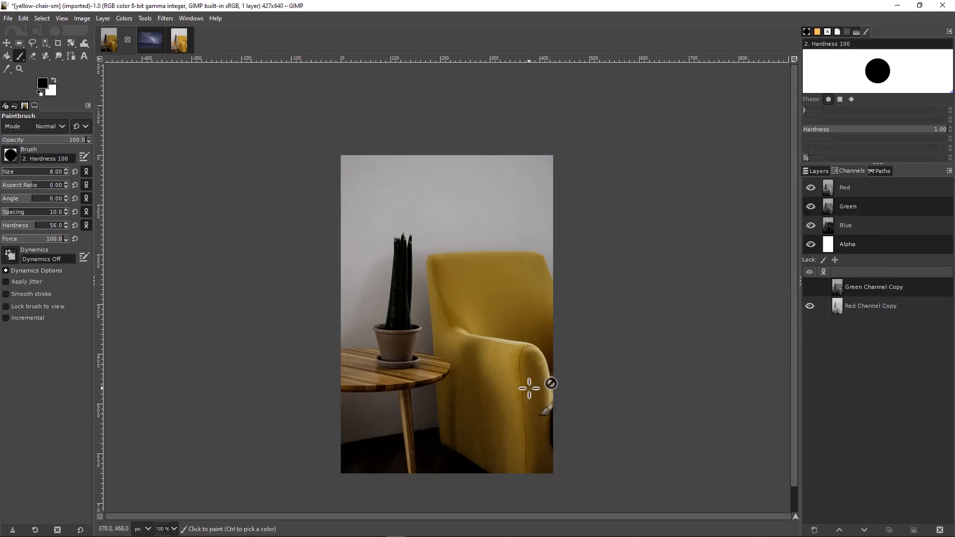
Compare the contrast between furniture and wall by showing the Red and Green Channel Copies alternately and together, leaving both hidden
{"action": "left_click", "coordinate": [810, 306]}
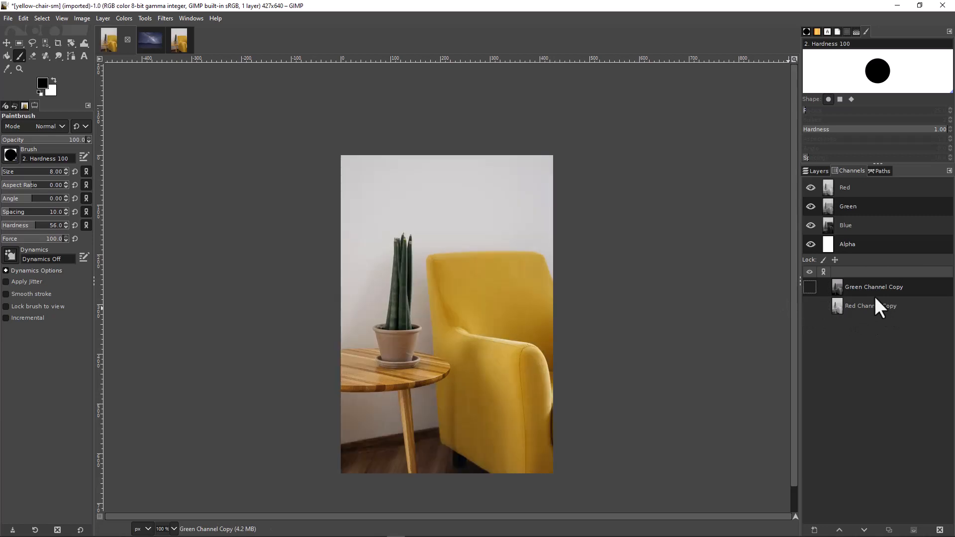
{"action": "left_click", "coordinate": [808, 288]}
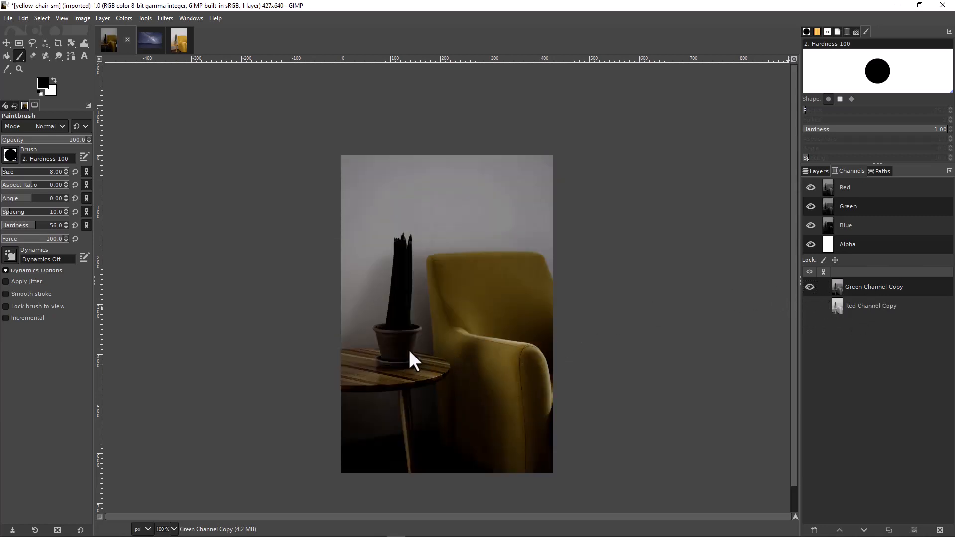
{"action": "left_click", "coordinate": [808, 287]}
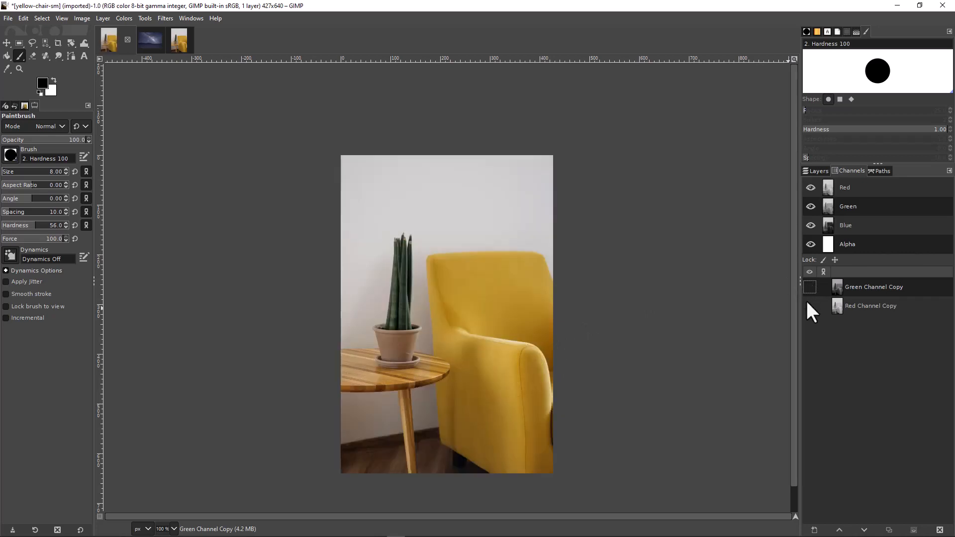
{"action": "left_click", "coordinate": [808, 305]}
{"action": "left_click", "coordinate": [808, 305]}
{"action": "left_click", "coordinate": [808, 287]}
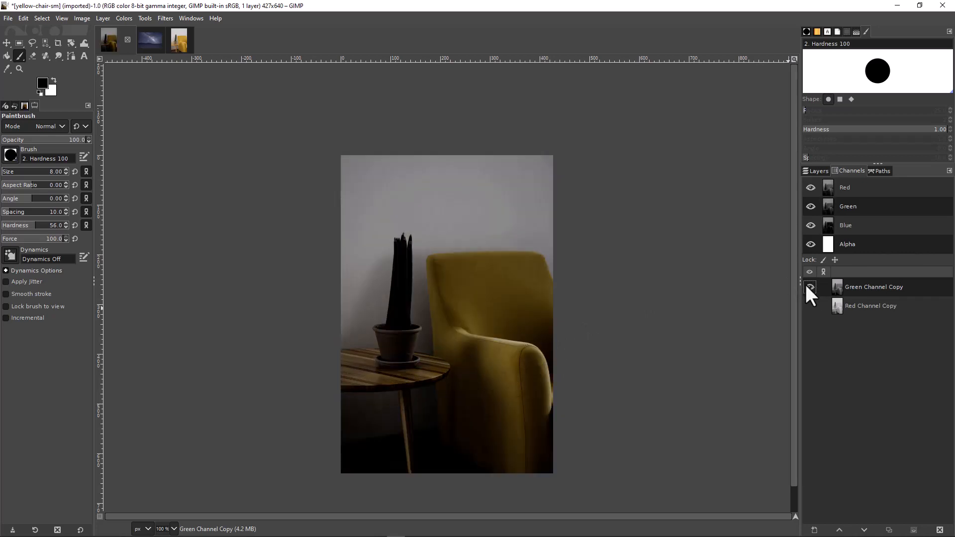
{"action": "left_click", "coordinate": [808, 287]}
{"action": "left_click", "coordinate": [809, 306]}
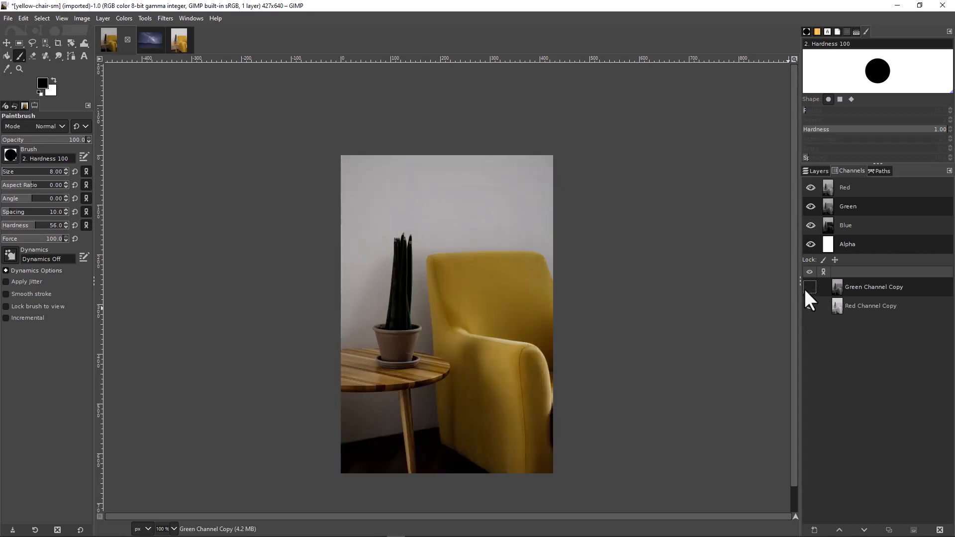
{"action": "left_click", "coordinate": [806, 289]}
{"action": "left_click", "coordinate": [807, 305]}
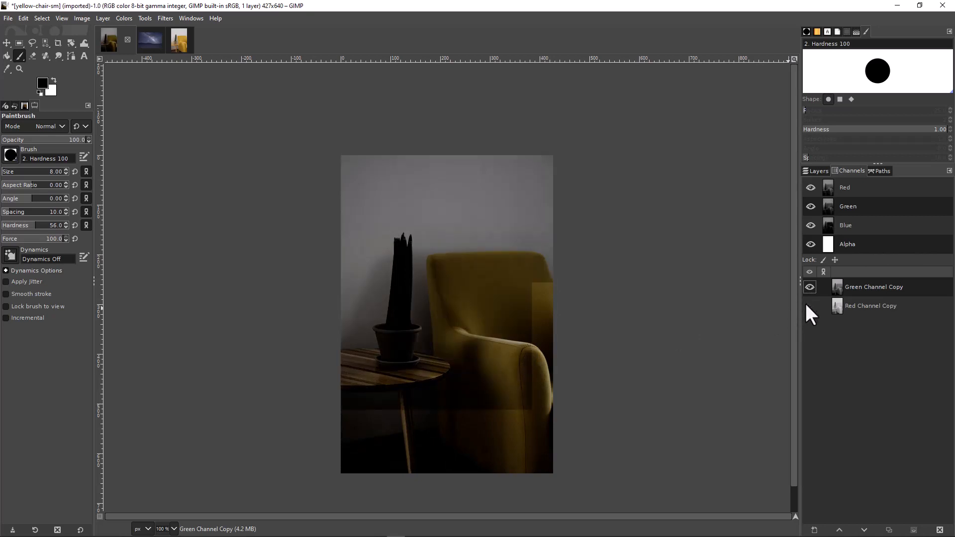
{"action": "left_click", "coordinate": [807, 304]}
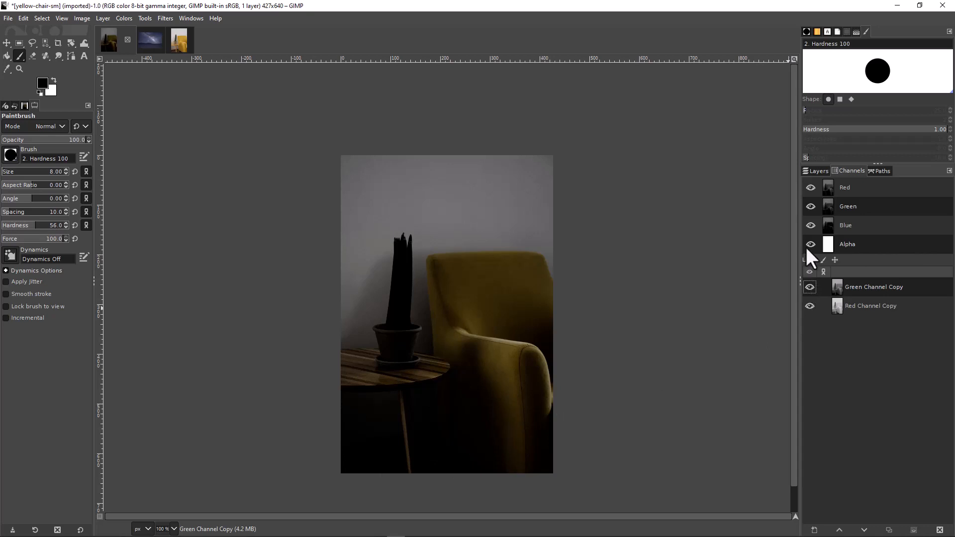
{"action": "left_click", "coordinate": [810, 288]}
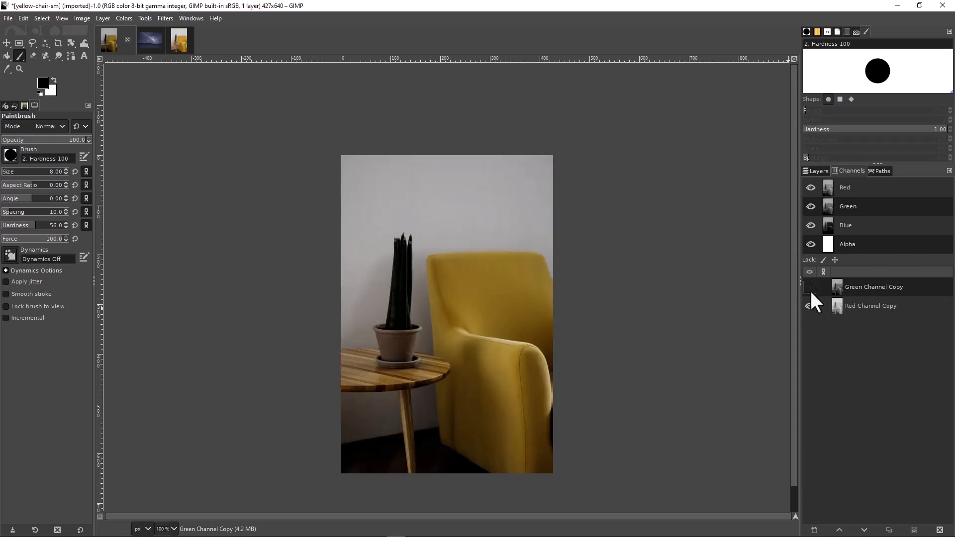
{"action": "left_click", "coordinate": [810, 306]}
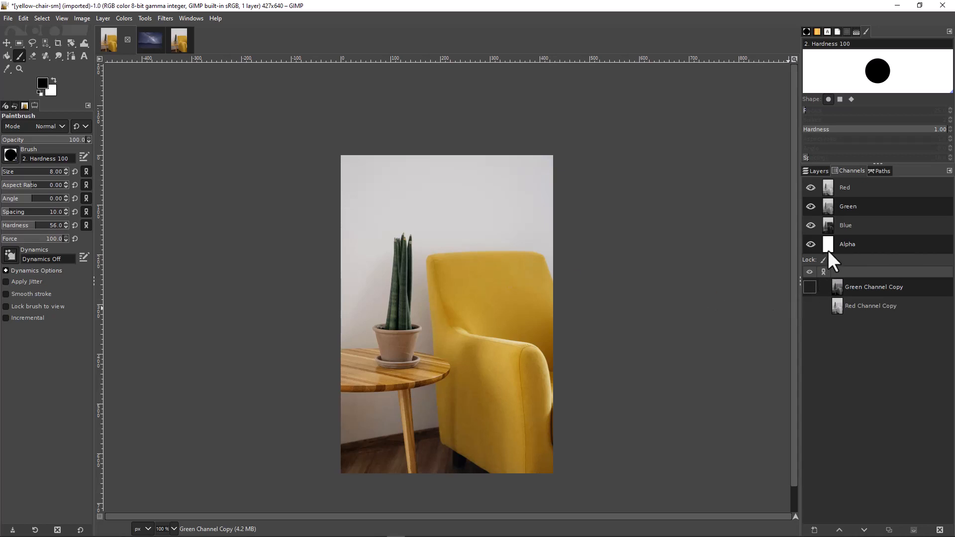
Duplicate the chair image's Blue channel and make the copy visible
{"action": "left_click", "coordinate": [857, 226]}
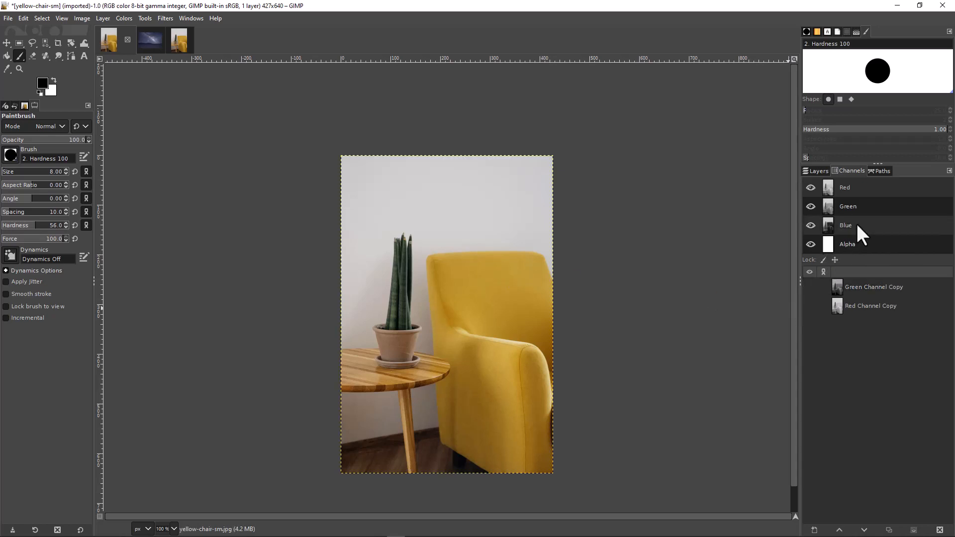
{"action": "right_click", "coordinate": [857, 226]}
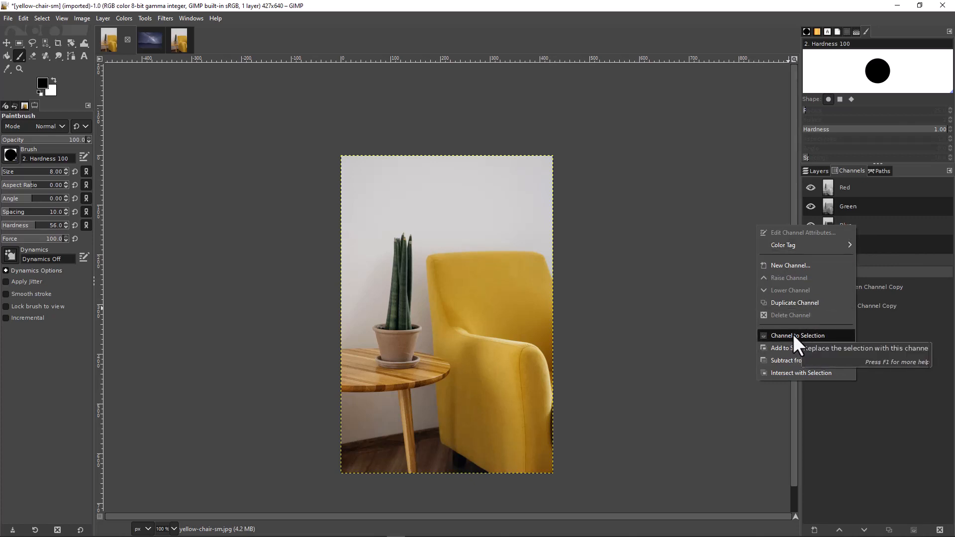
{"action": "left_click", "coordinate": [794, 303]}
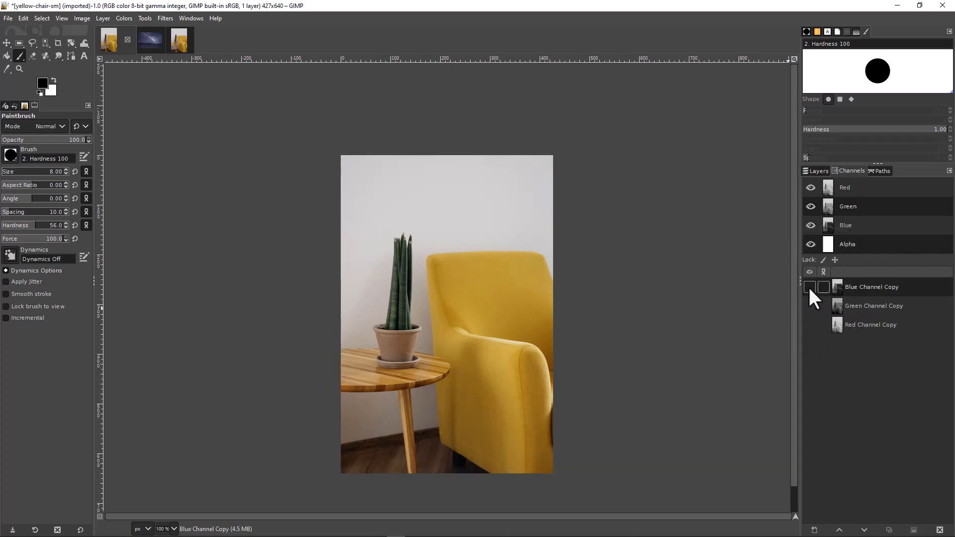
{"action": "left_click", "coordinate": [809, 287]}
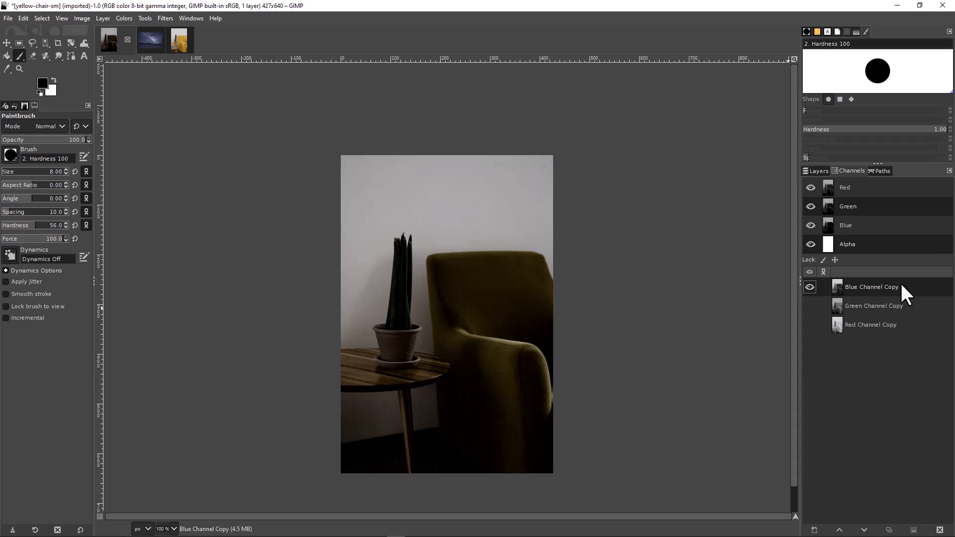
Delete the Green Channel Copy and the Red Channel Copy, keeping only the Blue Channel Copy
{"action": "left_click", "coordinate": [911, 308]}
{"action": "right_click", "coordinate": [913, 309]}
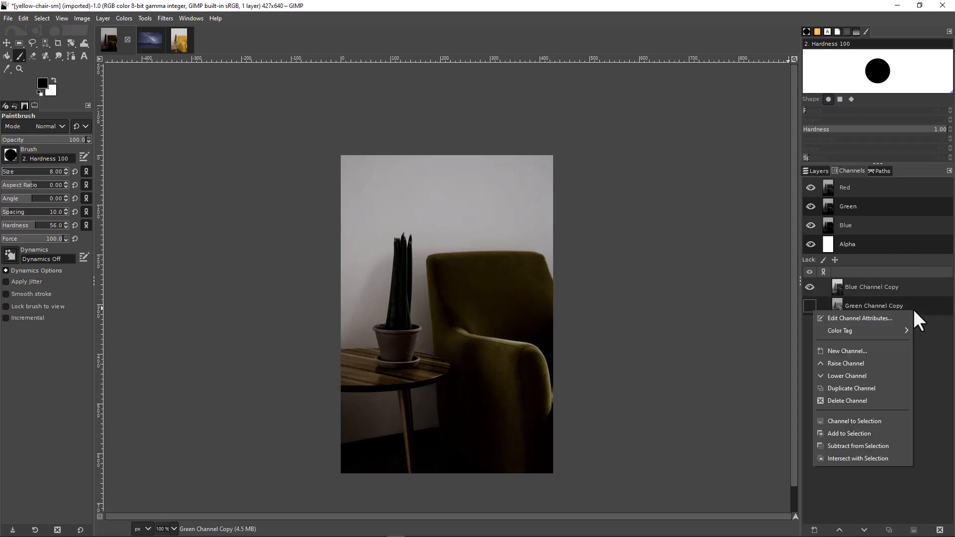
{"action": "left_click", "coordinate": [858, 400]}
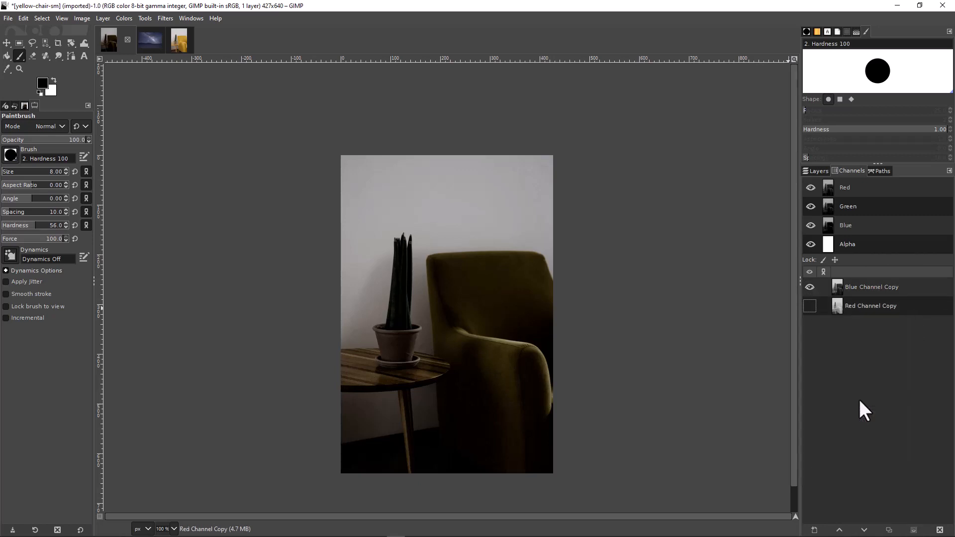
{"action": "right_click", "coordinate": [913, 308]}
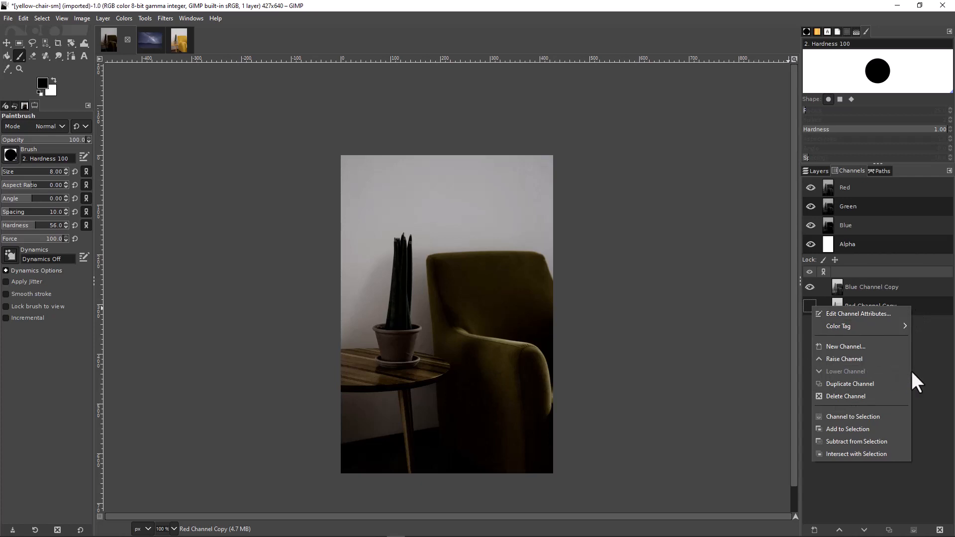
{"action": "left_click", "coordinate": [834, 398]}
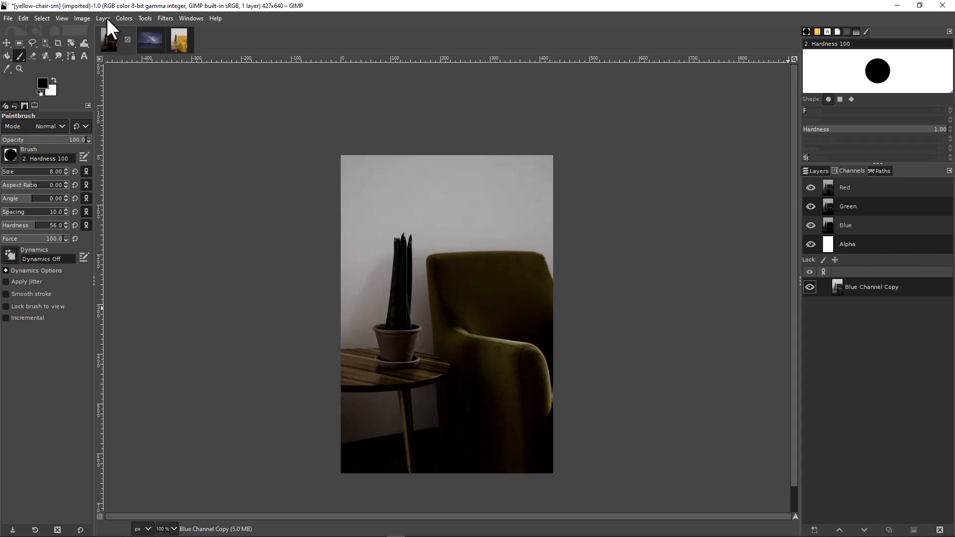
Apply Levels to the Blue Channel Copy with input black point 67, gamma 1.39 and white point 74
{"action": "left_click", "coordinate": [124, 18]}
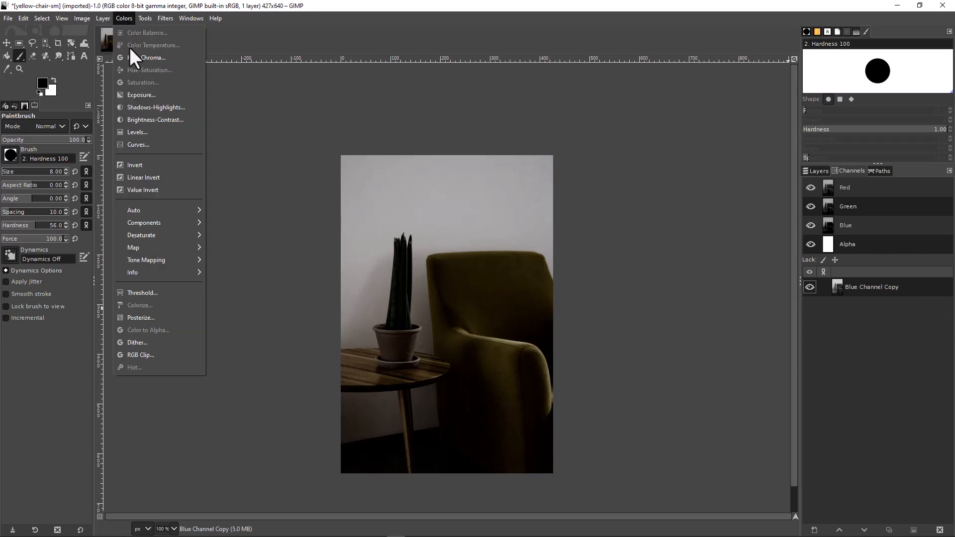
{"action": "left_click", "coordinate": [135, 131]}
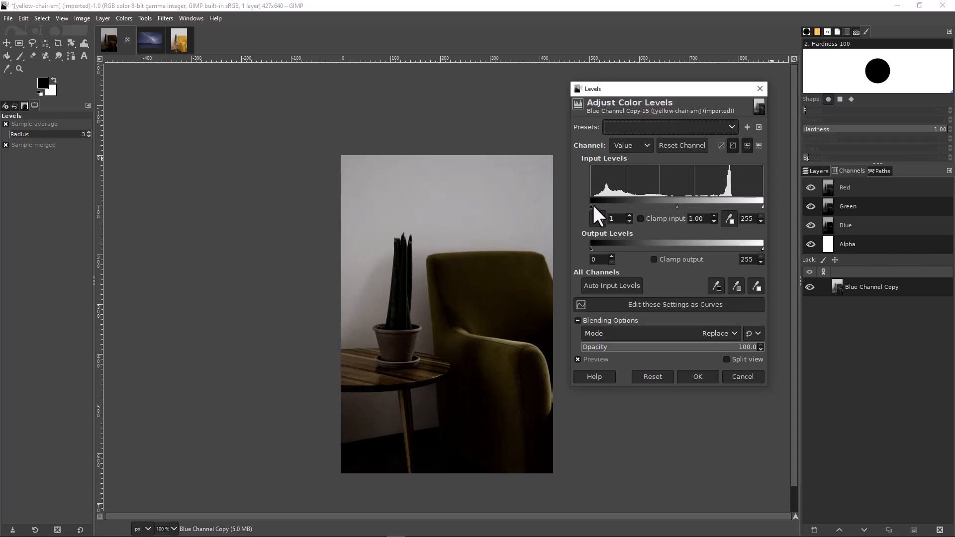
{"action": "left_click_drag", "start_coordinate": [595, 204], "coordinate": [601, 204]}
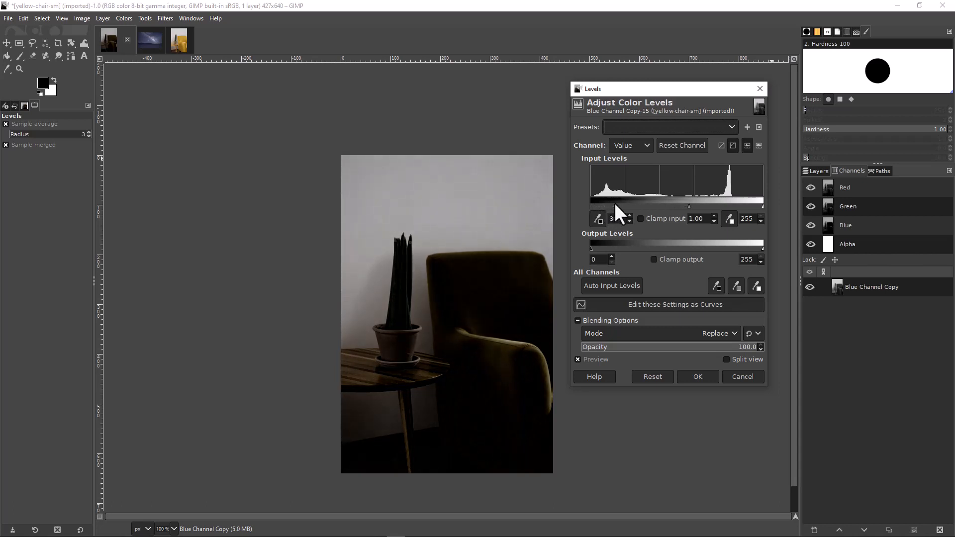
{"action": "left_click_drag", "start_coordinate": [614, 204], "coordinate": [595, 205]}
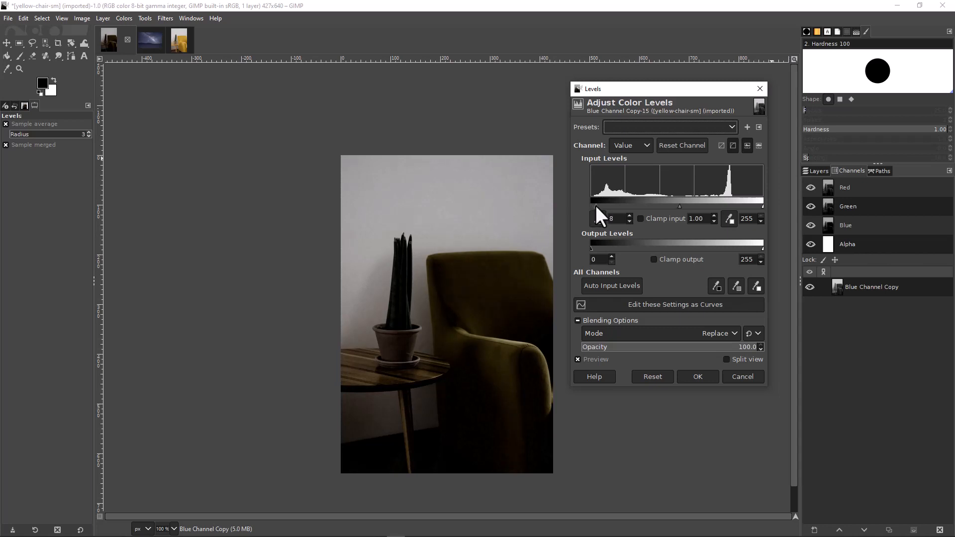
{"action": "left_click_drag", "start_coordinate": [595, 205], "coordinate": [599, 205]}
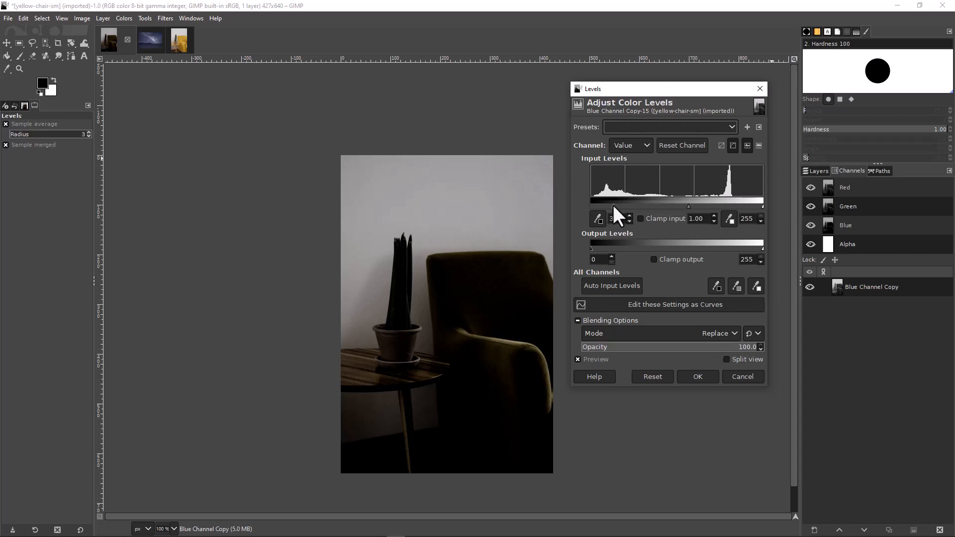
{"action": "left_click_drag", "start_coordinate": [614, 205], "coordinate": [622, 205]}
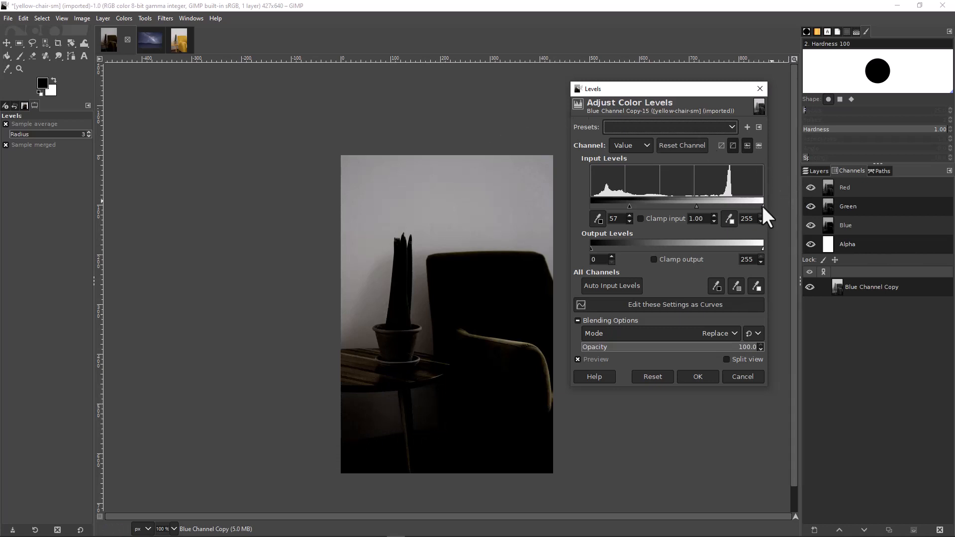
{"action": "left_click_drag", "start_coordinate": [761, 206], "coordinate": [656, 210]}
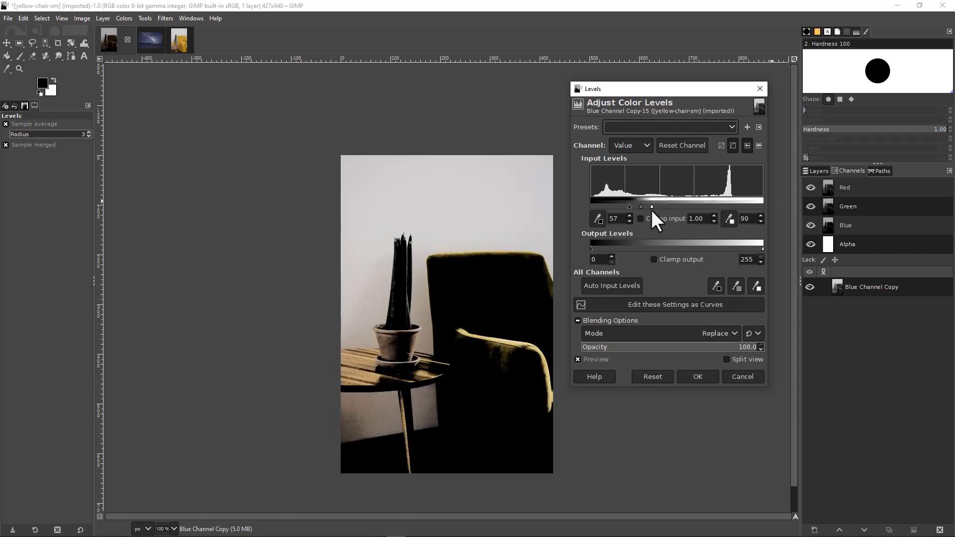
{"action": "left_click_drag", "start_coordinate": [654, 219], "coordinate": [641, 210]}
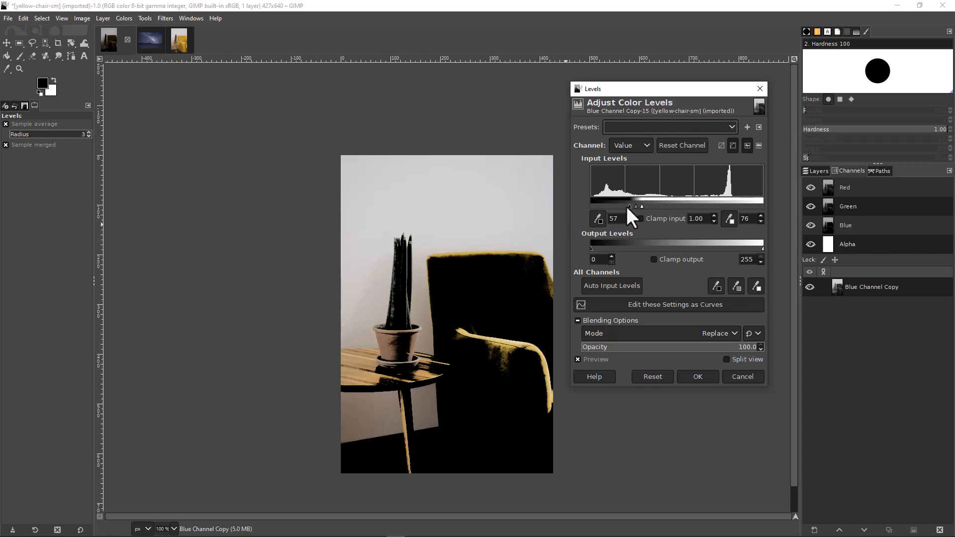
{"action": "left_click_drag", "start_coordinate": [631, 205], "coordinate": [635, 205]}
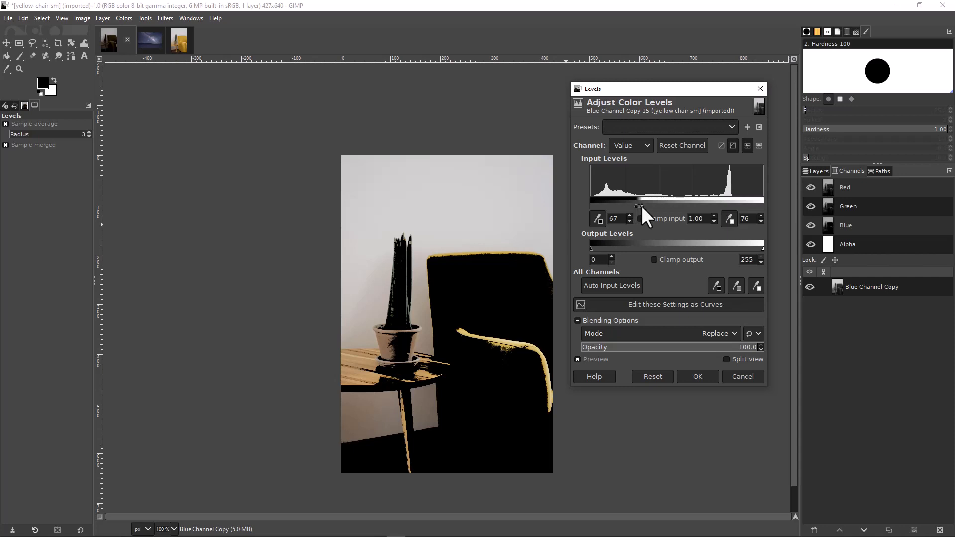
{"action": "left_click_drag", "start_coordinate": [641, 206], "coordinate": [643, 207]}
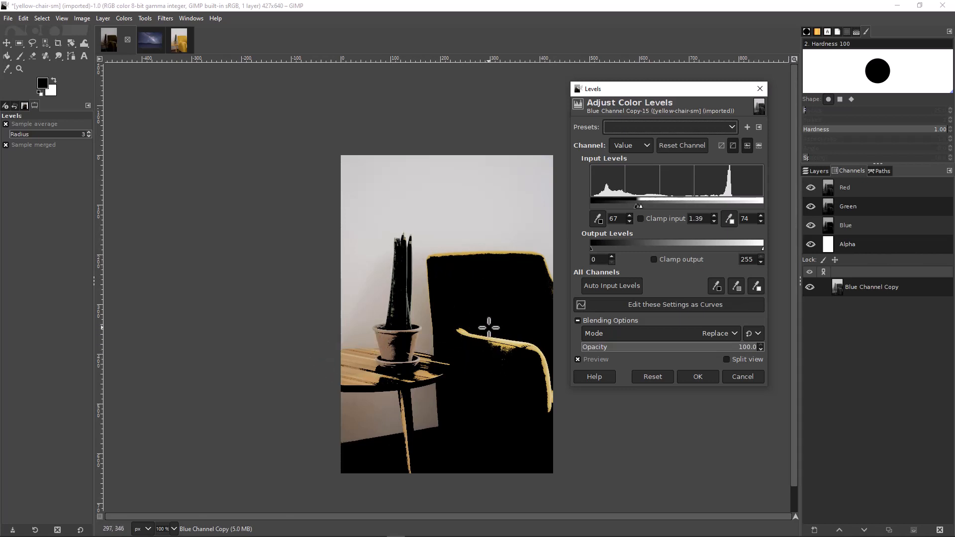
{"action": "left_click", "coordinate": [697, 376]}
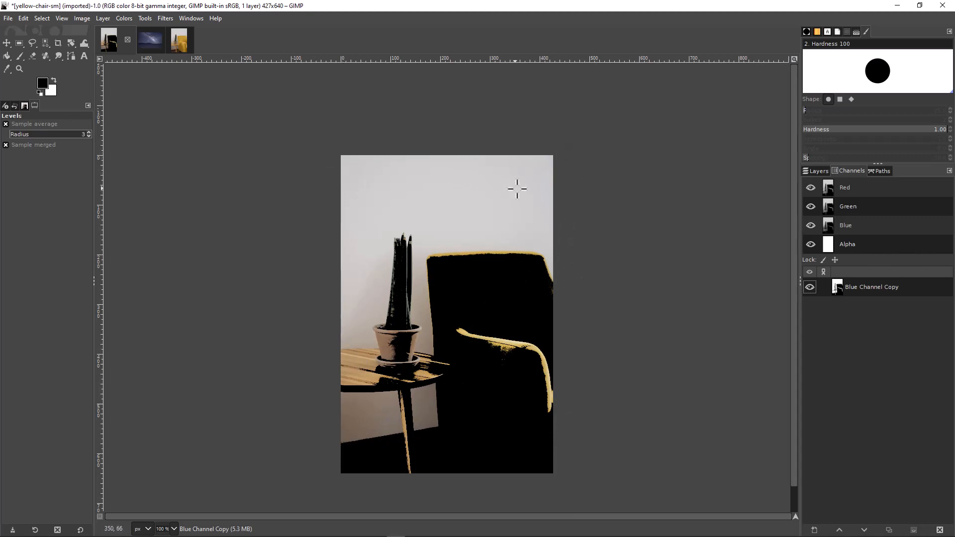
Paint over the remaining light edges of the chair's backrest in black with the Paintbrush at size 8
{"action": "scroll", "coordinate": [451, 228], "scroll_direction": "up", "scroll_amount": 1}
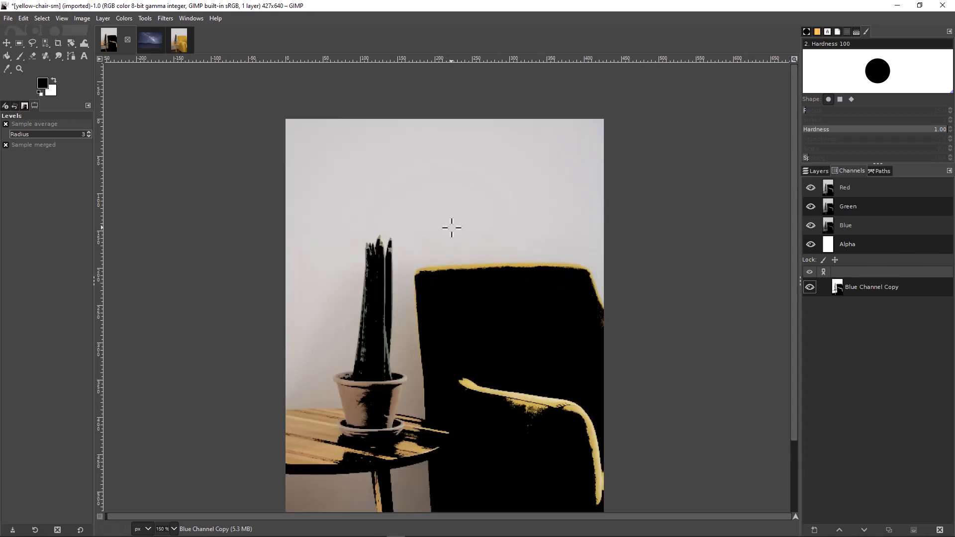
{"action": "scroll", "coordinate": [481, 257], "scroll_direction": "up", "scroll_amount": 2}
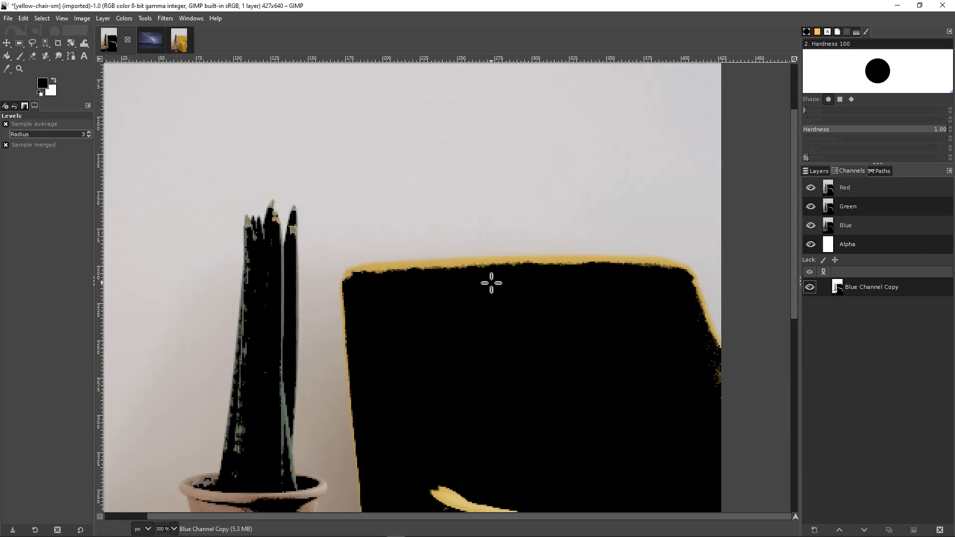
{"action": "scroll", "coordinate": [491, 283], "scroll_direction": "up", "scroll_amount": 1}
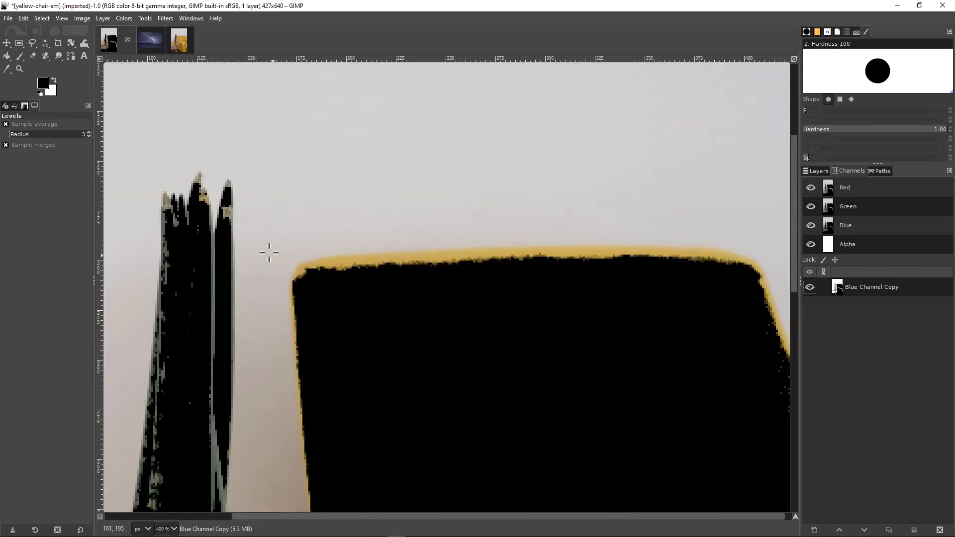
{"action": "left_click", "coordinate": [40, 80]}
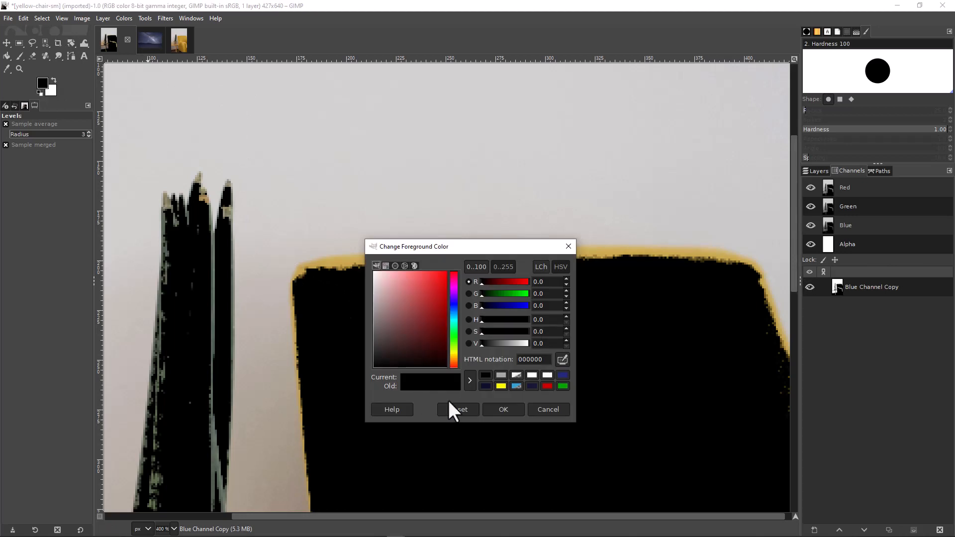
{"action": "left_click", "coordinate": [504, 409]}
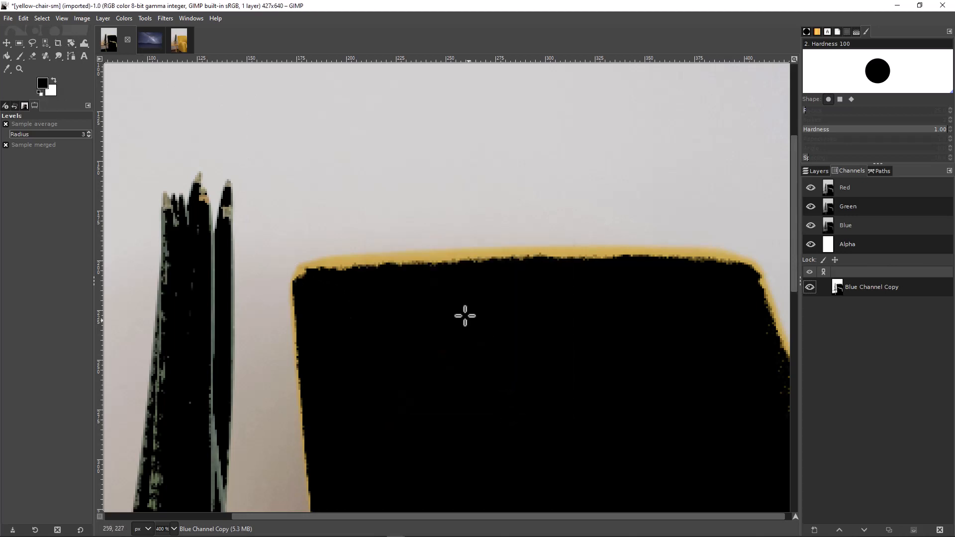
{"action": "left_click", "coordinate": [17, 57]}
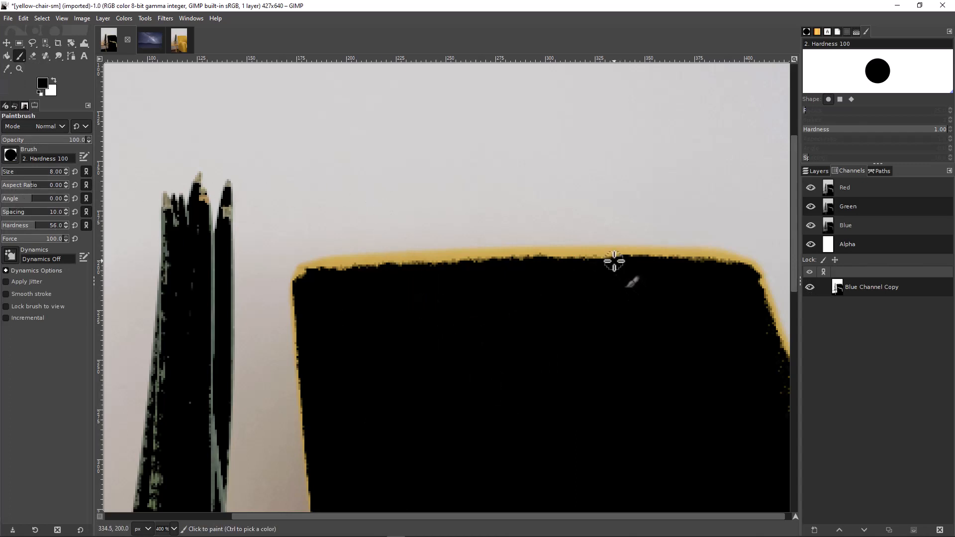
{"action": "mouse_move", "coordinate": [572, 262]}
{"action": "left_mouse_down"}
{"action": "mouse_move", "coordinate": [626, 260]}
{"action": "mouse_move", "coordinate": [317, 275]}
{"action": "left_mouse_up"}
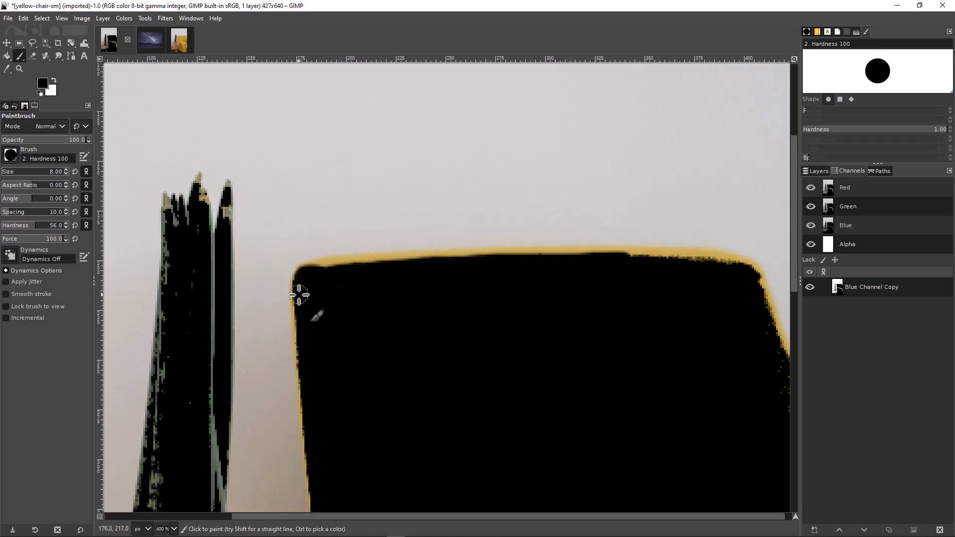
{"action": "left_click_drag", "start_coordinate": [298, 277], "coordinate": [308, 418]}
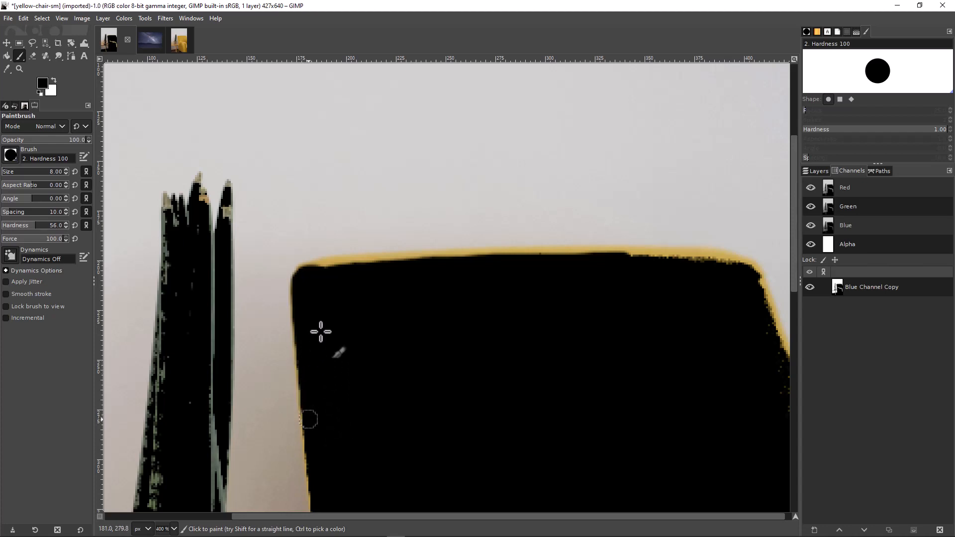
{"action": "mouse_move", "coordinate": [301, 276]}
{"action": "left_mouse_down"}
{"action": "mouse_move", "coordinate": [550, 258]}
{"action": "mouse_move", "coordinate": [334, 264]}
{"action": "mouse_move", "coordinate": [303, 270]}
{"action": "mouse_move", "coordinate": [295, 297]}
{"action": "left_mouse_up"}
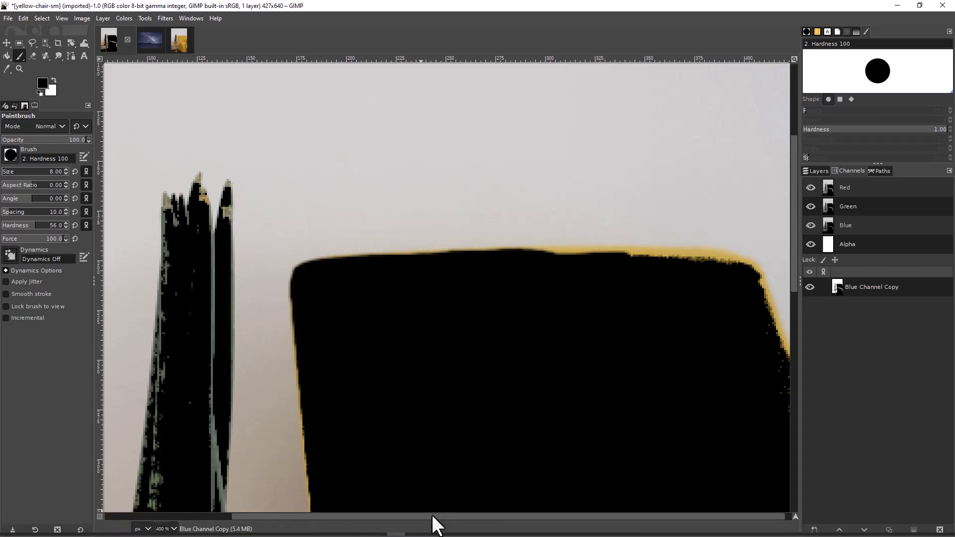
{"action": "scroll", "coordinate": [452, 515], "scroll_direction": "right", "scroll_amount": 1}
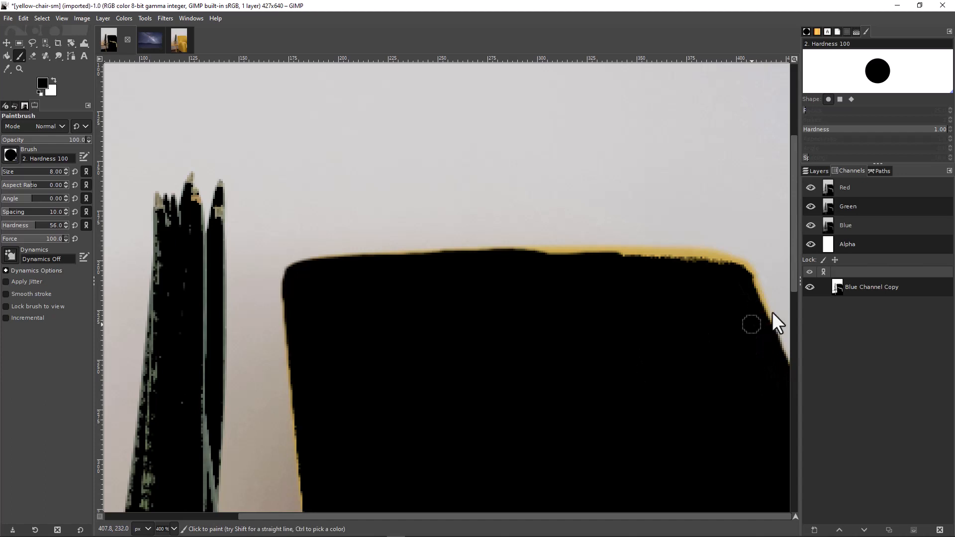
Paint the light areas of the table leg solid black on the Blue Channel Copy
{"action": "left_click_drag", "start_coordinate": [793, 275], "coordinate": [781, 481]}
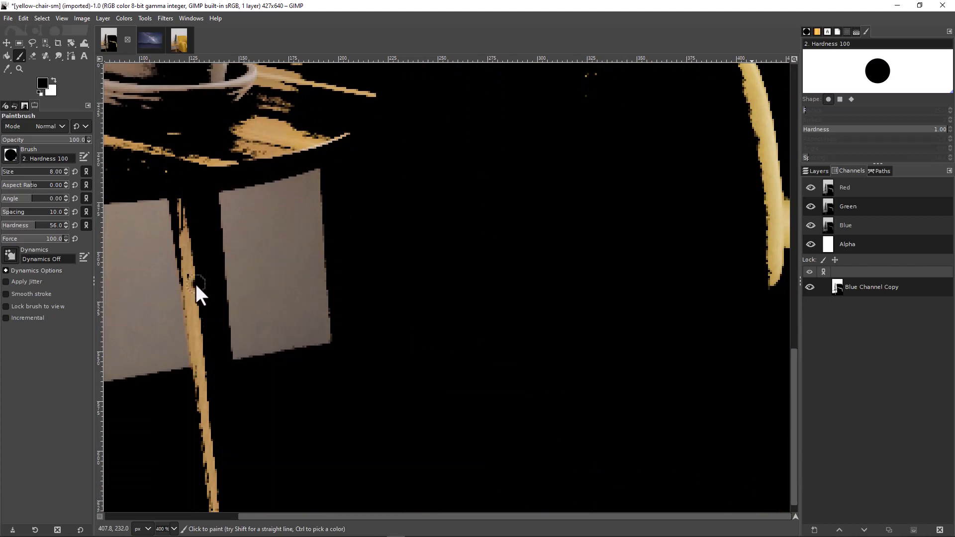
{"action": "left_click", "coordinate": [198, 298]}
{"action": "left_click_drag", "start_coordinate": [185, 281], "coordinate": [187, 300]}
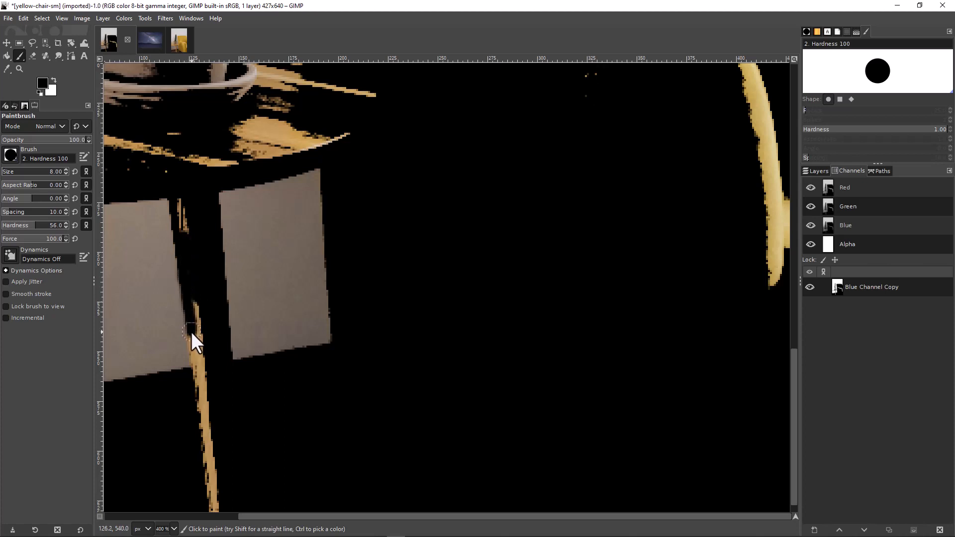
{"action": "left_click", "coordinate": [193, 350]}
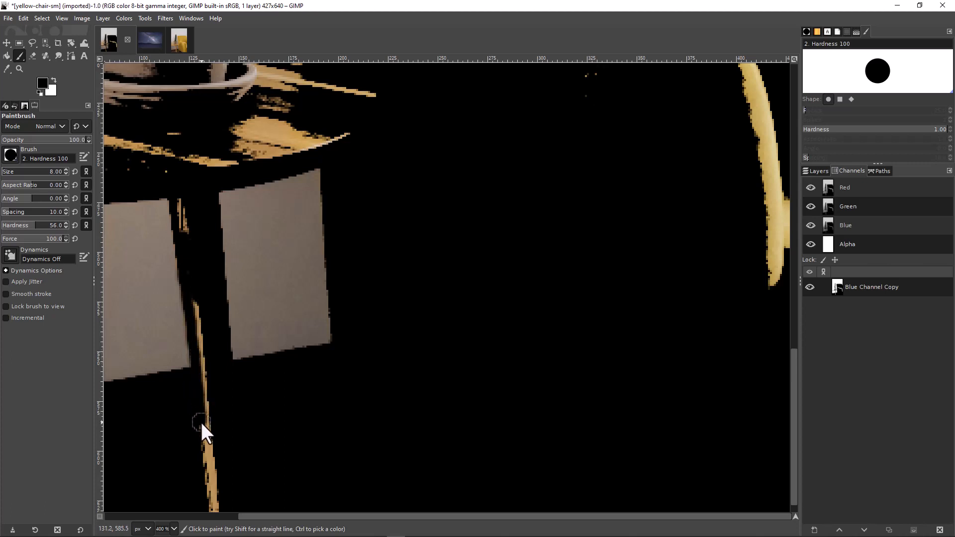
{"action": "left_click_drag", "start_coordinate": [201, 422], "coordinate": [199, 331]}
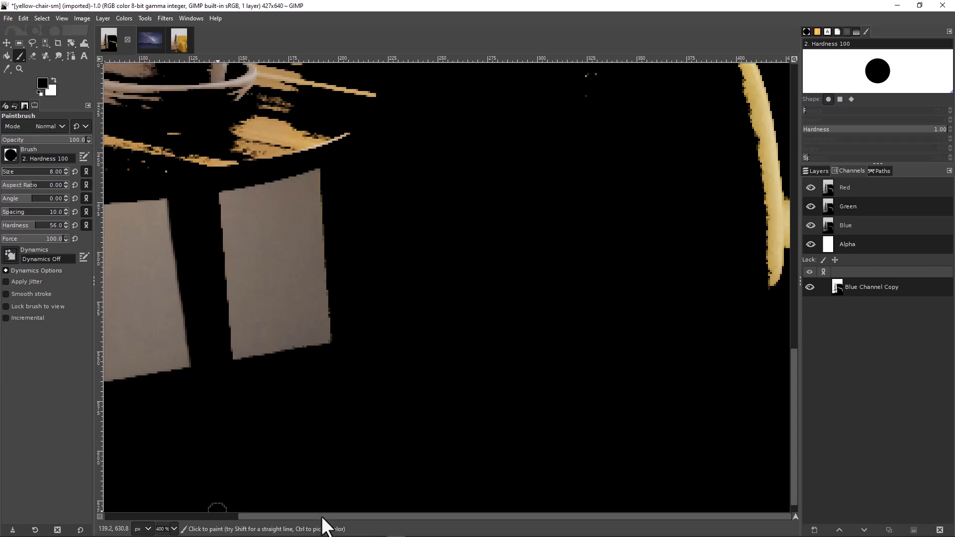
Paint the plant pot's light rim black along its outer edge on the Blue Channel Copy
{"action": "left_click_drag", "start_coordinate": [323, 517], "coordinate": [176, 512]}
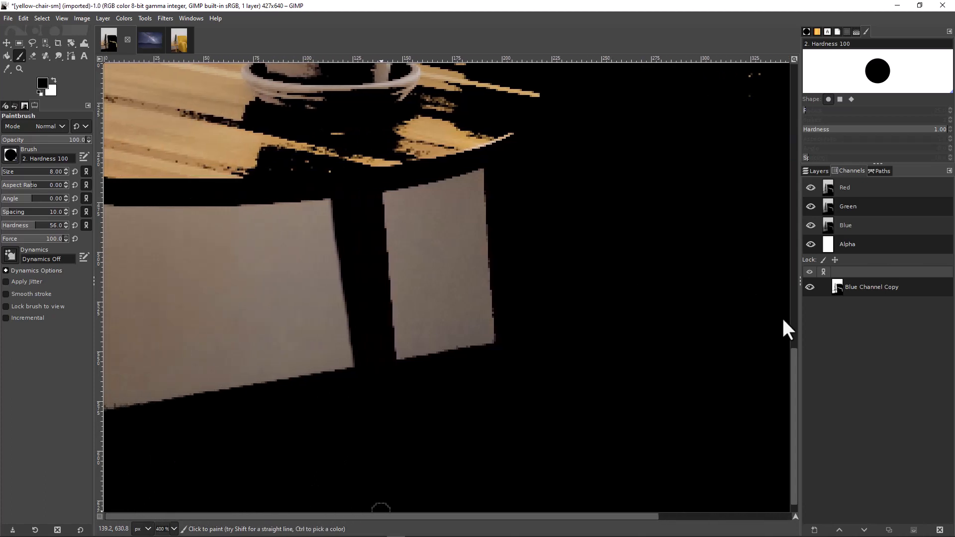
{"action": "left_click_drag", "start_coordinate": [796, 362], "coordinate": [790, 249]}
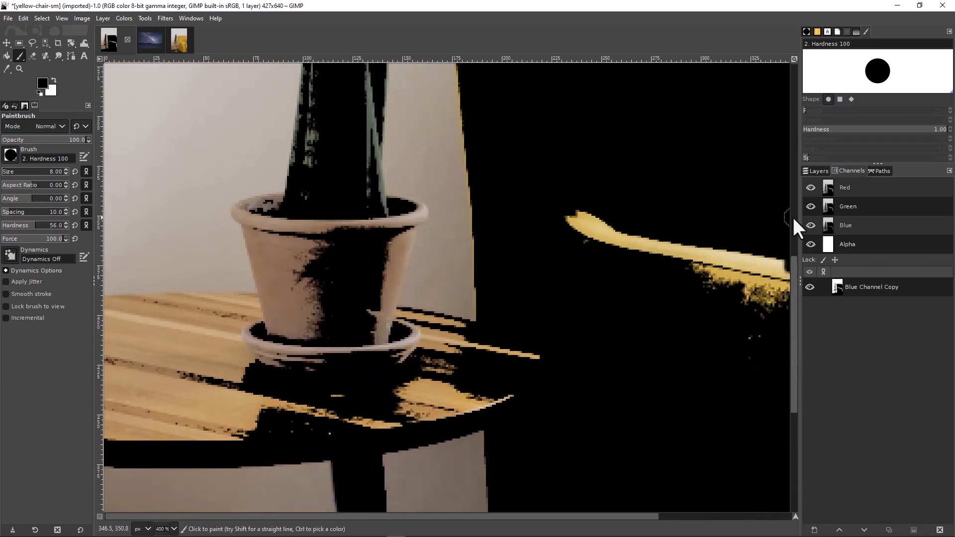
{"action": "mouse_move", "coordinate": [795, 320]}
{"action": "left_mouse_down"}
{"action": "mouse_move", "coordinate": [789, 226]}
{"action": "mouse_move", "coordinate": [790, 308]}
{"action": "left_mouse_up"}
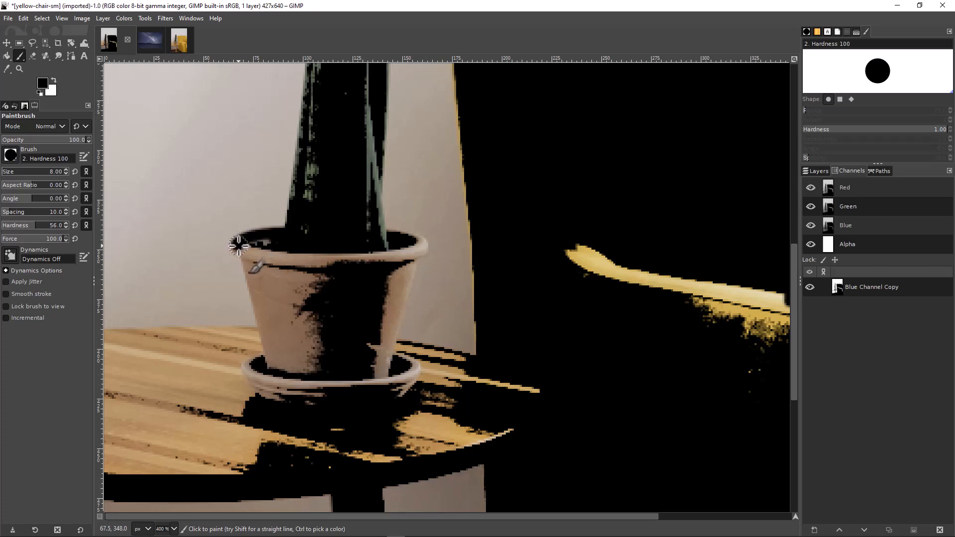
{"action": "mouse_move", "coordinate": [248, 252]}
{"action": "left_mouse_down"}
{"action": "mouse_move", "coordinate": [260, 256]}
{"action": "mouse_move", "coordinate": [243, 254]}
{"action": "left_mouse_up"}
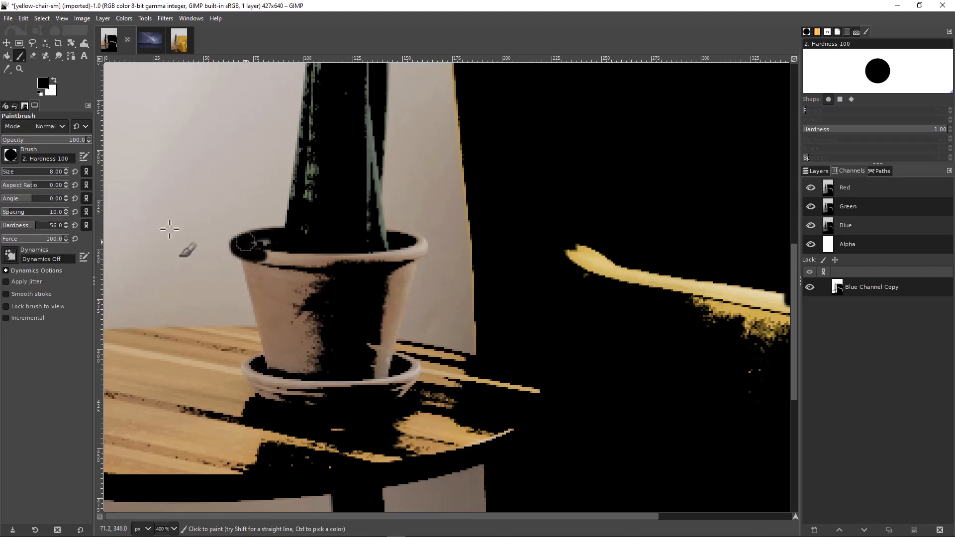
{"action": "mouse_move", "coordinate": [259, 260]}
{"action": "left_mouse_down"}
{"action": "mouse_move", "coordinate": [288, 259]}
{"action": "mouse_move", "coordinate": [255, 239]}
{"action": "mouse_move", "coordinate": [277, 264]}
{"action": "mouse_move", "coordinate": [340, 263]}
{"action": "mouse_move", "coordinate": [399, 250]}
{"action": "mouse_move", "coordinate": [394, 234]}
{"action": "mouse_move", "coordinate": [419, 241]}
{"action": "mouse_move", "coordinate": [402, 254]}
{"action": "mouse_move", "coordinate": [422, 252]}
{"action": "mouse_move", "coordinate": [405, 237]}
{"action": "mouse_move", "coordinate": [364, 235]}
{"action": "mouse_move", "coordinate": [406, 235]}
{"action": "mouse_move", "coordinate": [377, 234]}
{"action": "left_mouse_up"}
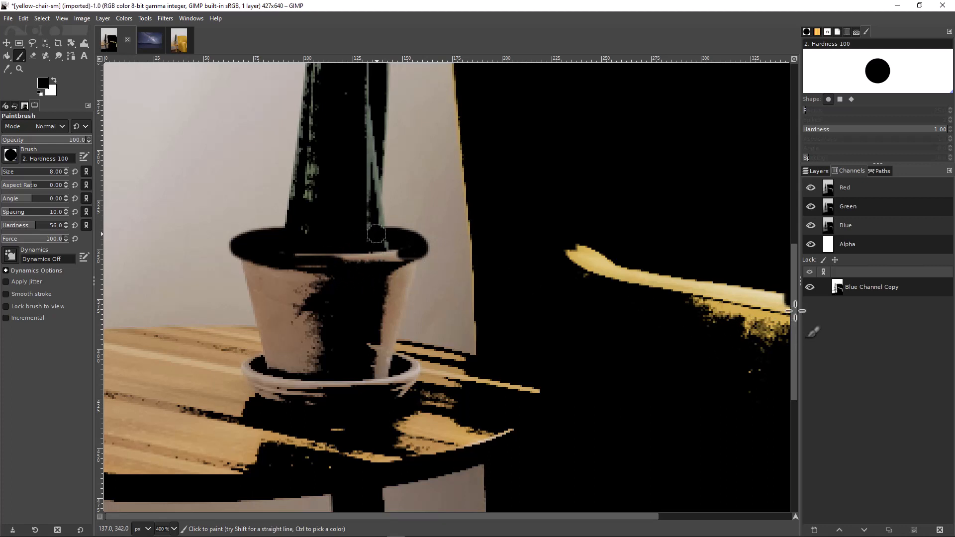
Paint the light streaks inside the plant's leaves black with the Paintbrush at size 37 on the Blue Channel Copy
{"action": "left_click_drag", "start_coordinate": [794, 311], "coordinate": [770, 204]}
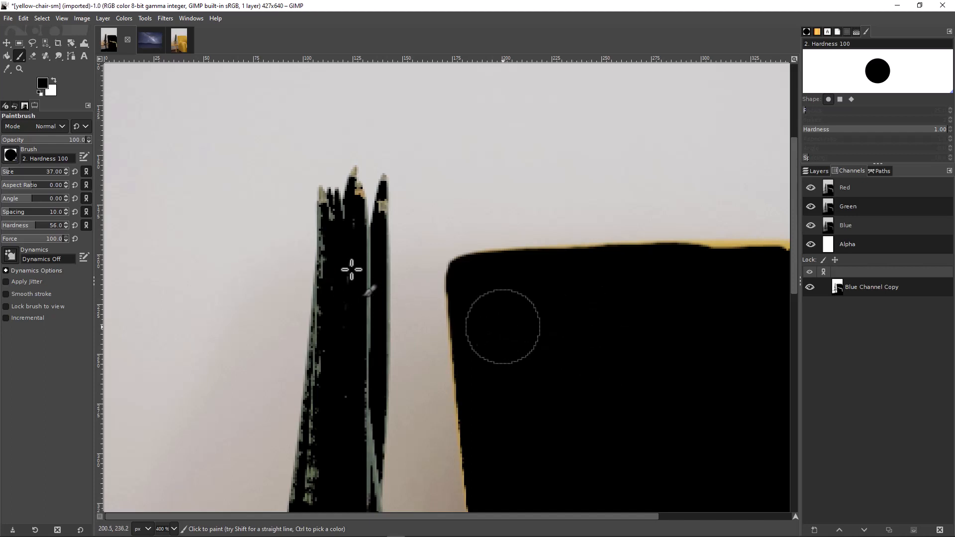
{"action": "left_click", "coordinate": [351, 270]}
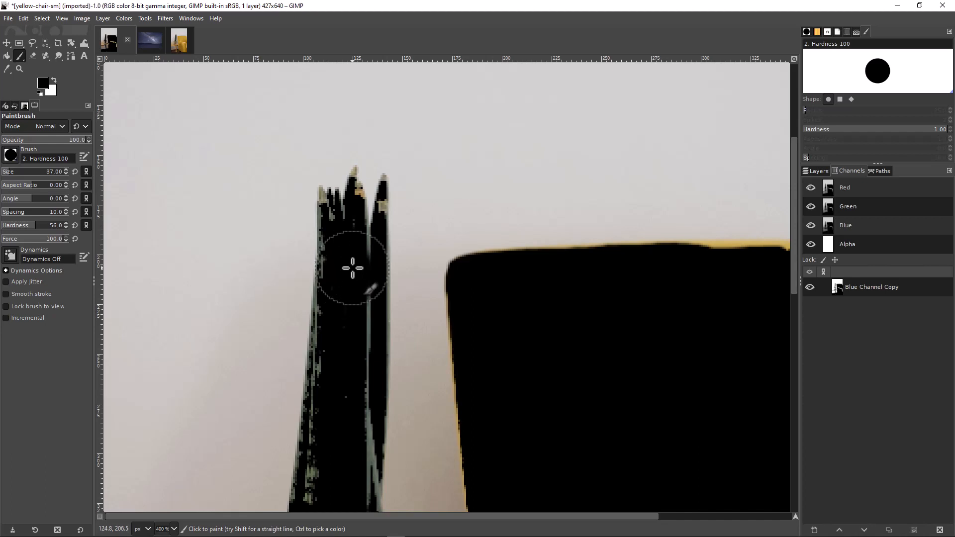
{"action": "mouse_move", "coordinate": [355, 255]}
{"action": "left_mouse_down"}
{"action": "mouse_move", "coordinate": [354, 247]}
{"action": "mouse_move", "coordinate": [342, 486]}
{"action": "left_mouse_up"}
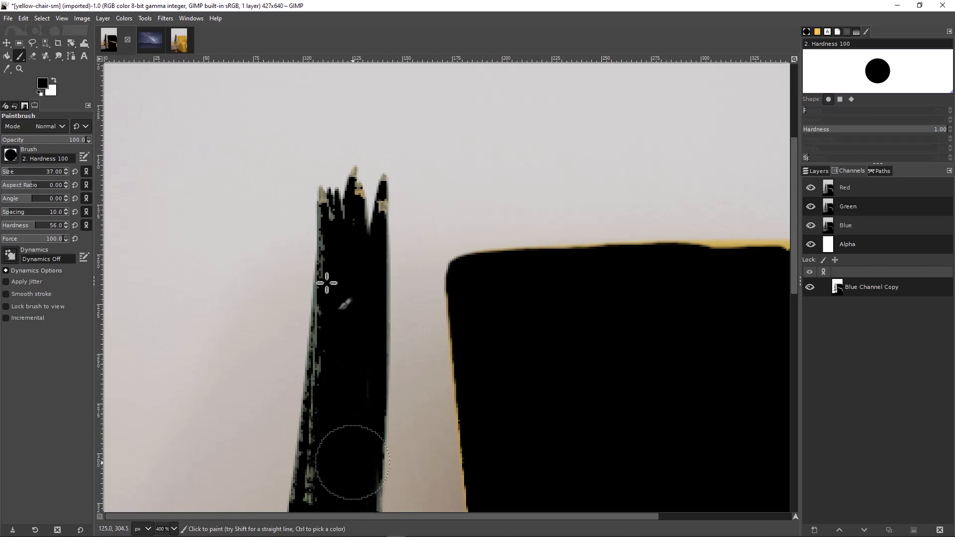
{"action": "mouse_move", "coordinate": [341, 260]}
{"action": "left_mouse_down"}
{"action": "mouse_move", "coordinate": [327, 266]}
{"action": "mouse_move", "coordinate": [346, 326]}
{"action": "left_mouse_up"}
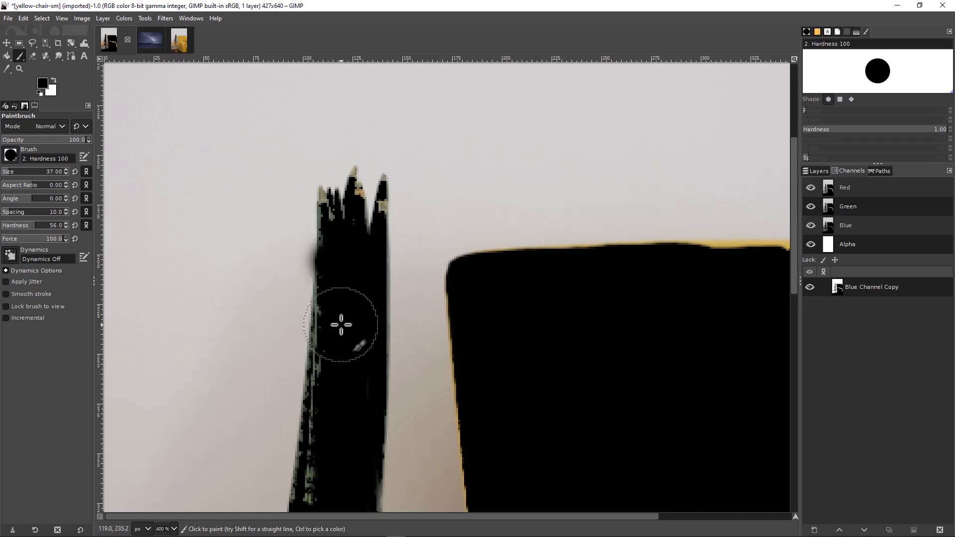
Try to cover the plant's leaf tips in black with the size 37 brush, and undo those strokes
{"action": "scroll", "coordinate": [338, 308], "scroll_direction": "up", "scroll_amount": 3}
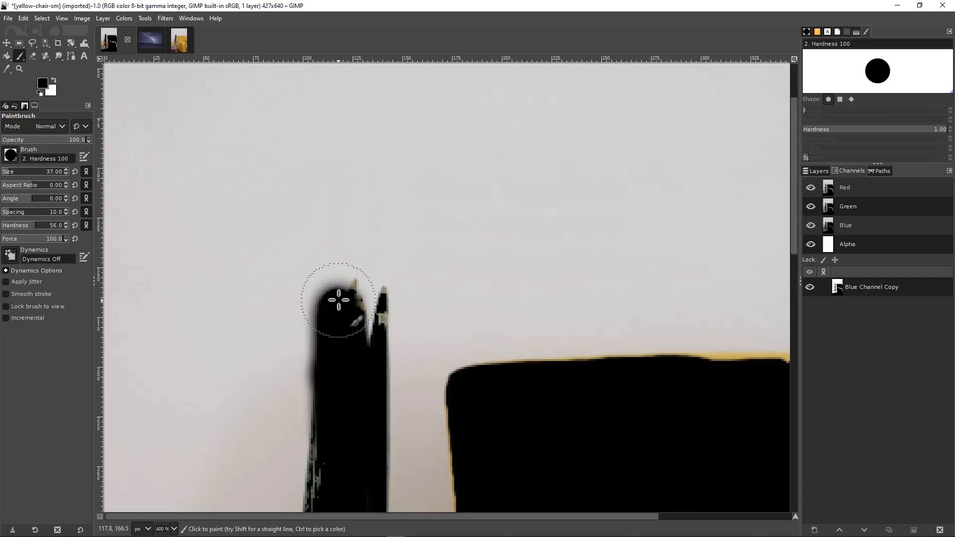
{"action": "left_click", "coordinate": [338, 301]}
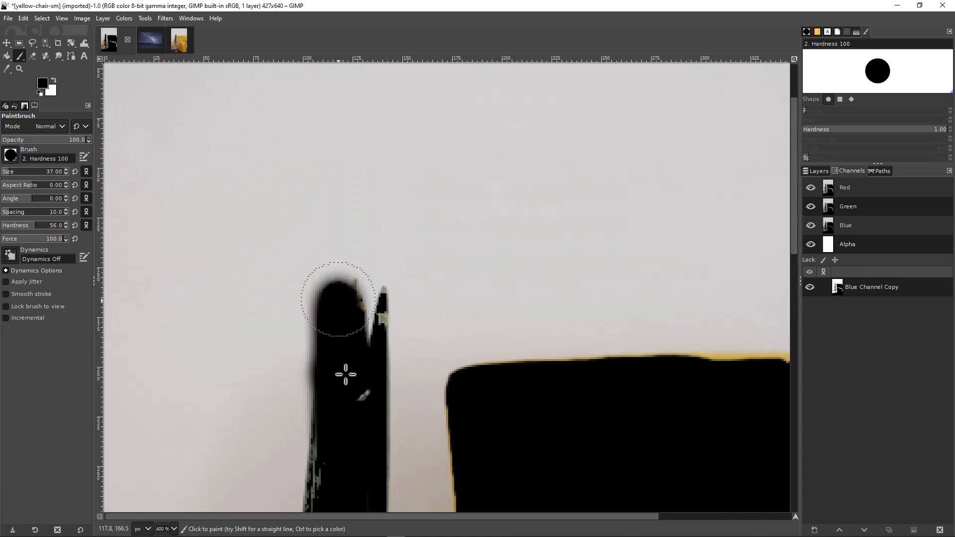
{"action": "key", "text": "ctrl+z"}
{"action": "key", "text": "ctrl"}
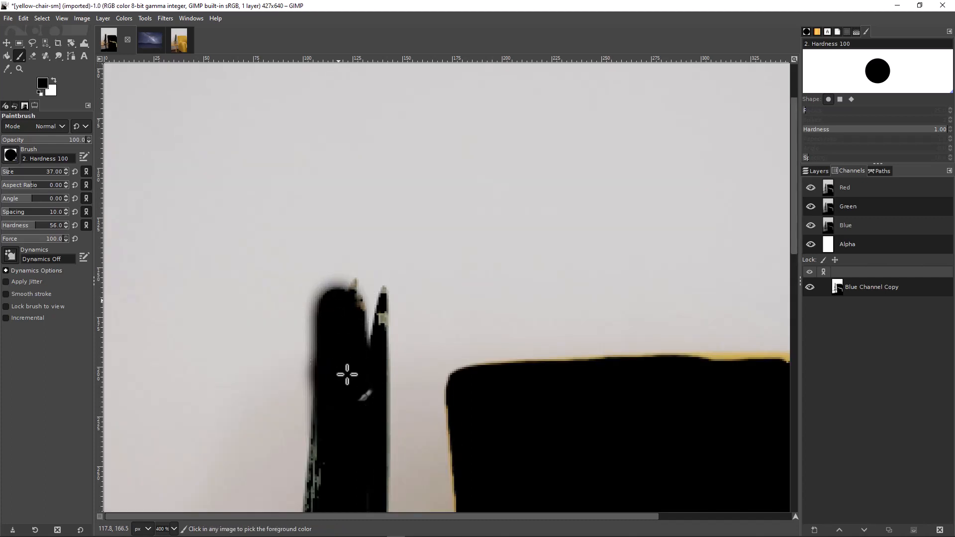
{"action": "key", "text": "ctrl+z"}
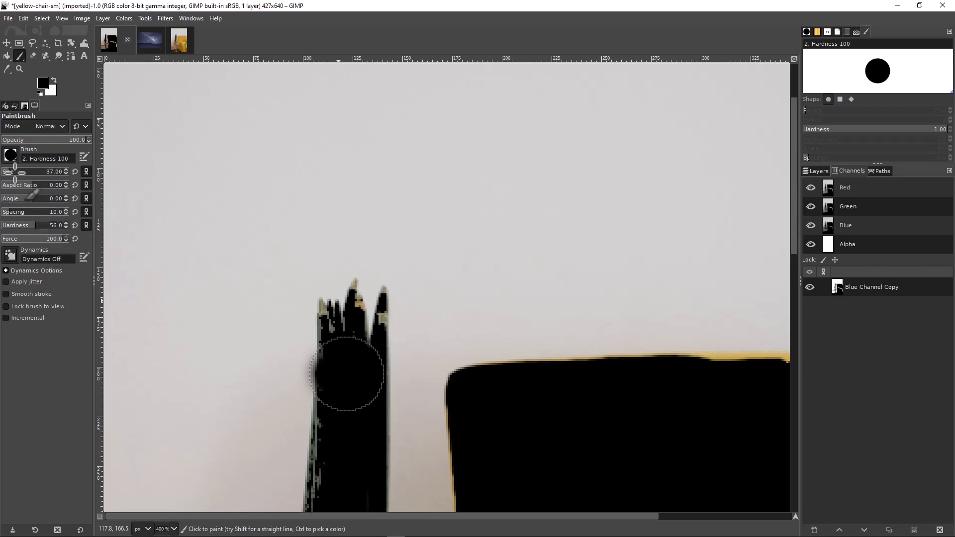
Set the Paintbrush size to 8 and paint the light areas along the leaves' left edge and near the tips black
{"action": "left_click_drag", "start_coordinate": [8, 171], "coordinate": [6, 172]}
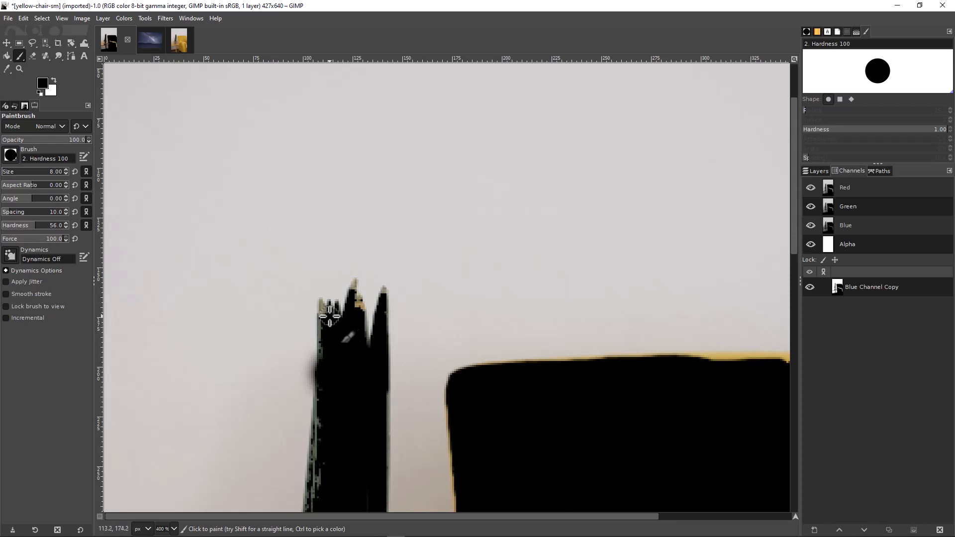
{"action": "mouse_move", "coordinate": [321, 324]}
{"action": "left_mouse_down"}
{"action": "mouse_move", "coordinate": [319, 493]}
{"action": "mouse_move", "coordinate": [318, 397]}
{"action": "left_mouse_up"}
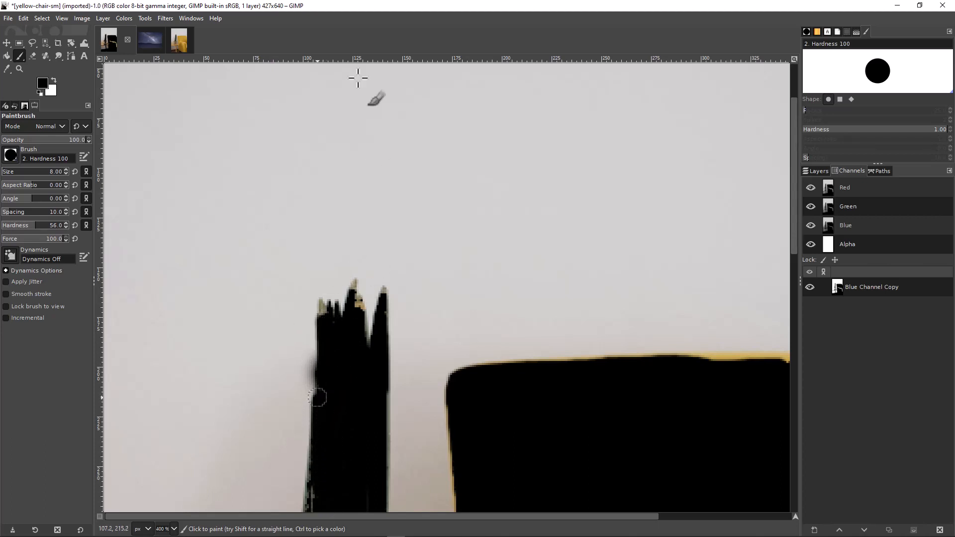
Close the yellow-chair-sm image discarding its changes, and show the Blue Channel Copy in yellow-chair-with-levels-reg.xcf
{"action": "left_click", "coordinate": [127, 39]}
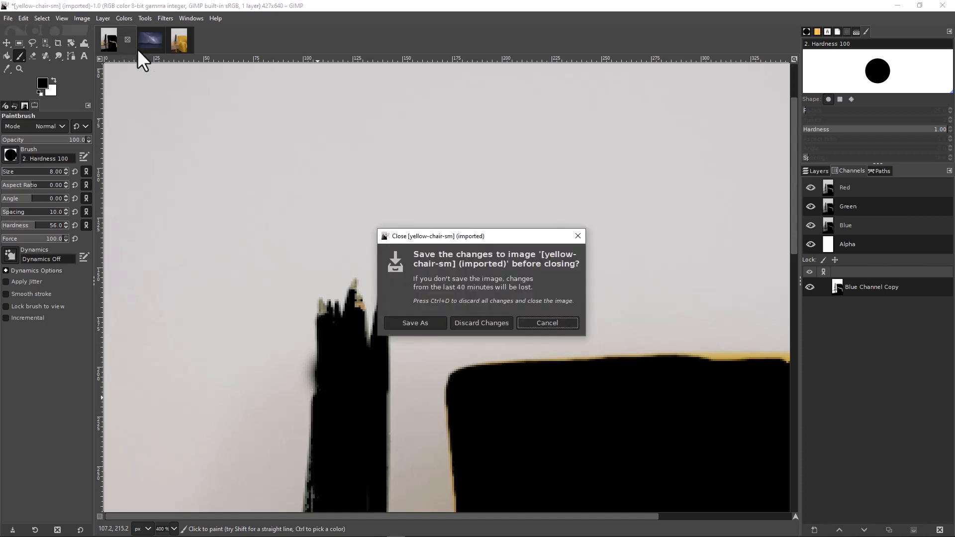
{"action": "left_click", "coordinate": [488, 323]}
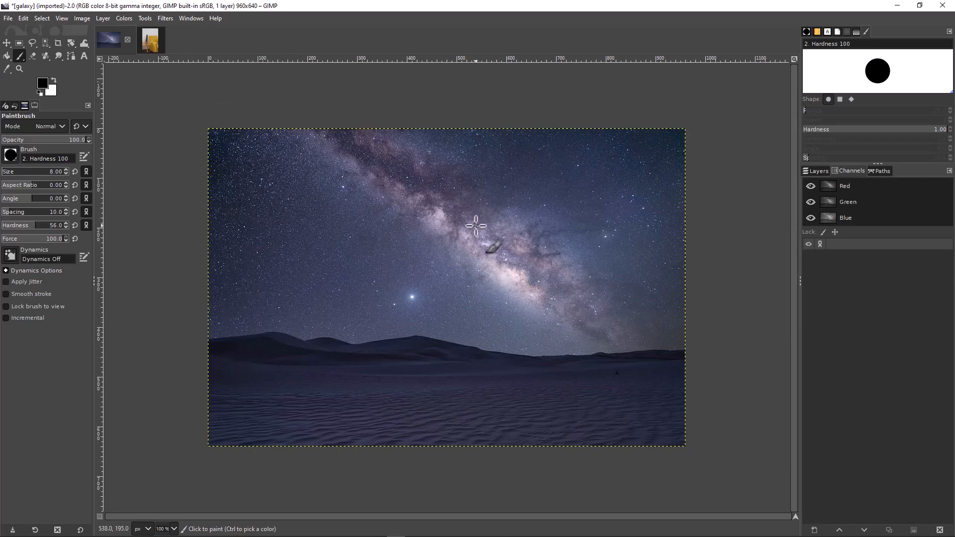
{"action": "left_click", "coordinate": [151, 39]}
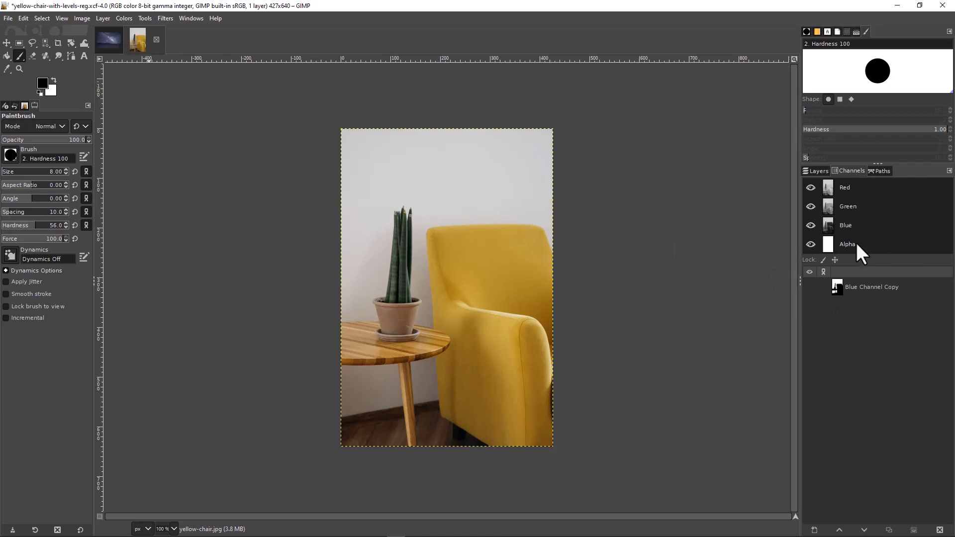
{"action": "left_click", "coordinate": [808, 287]}
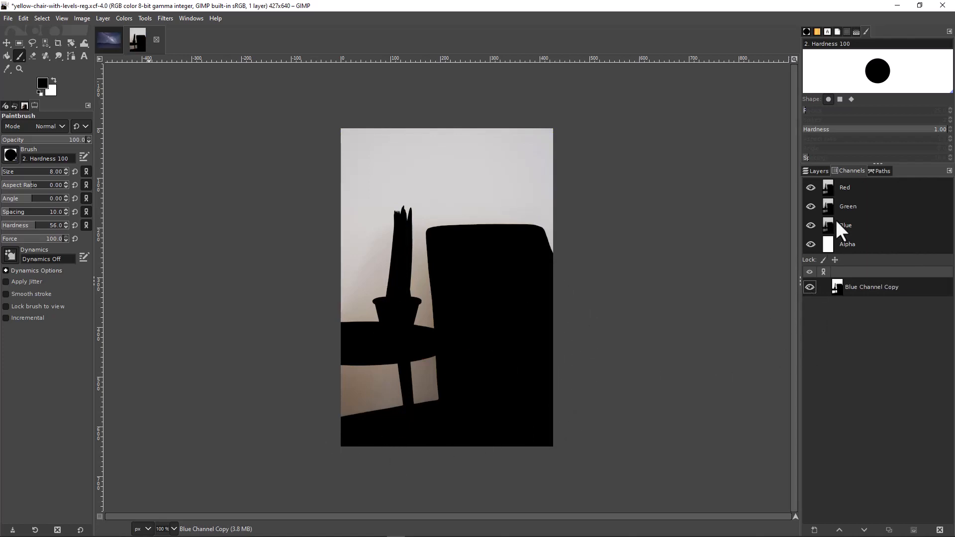
Select the entire galaxy image and copy it to the clipboard
{"action": "left_click", "coordinate": [824, 172]}
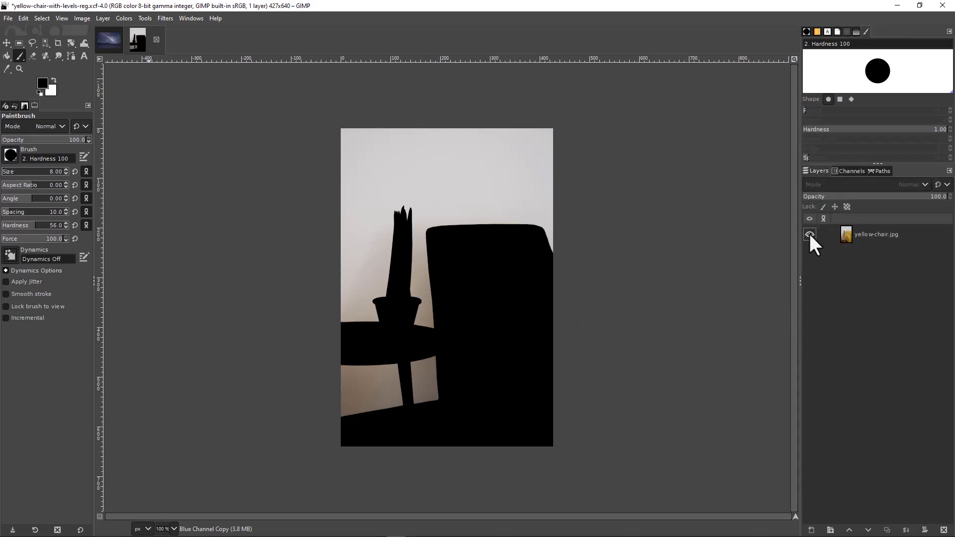
{"action": "left_click", "coordinate": [111, 45]}
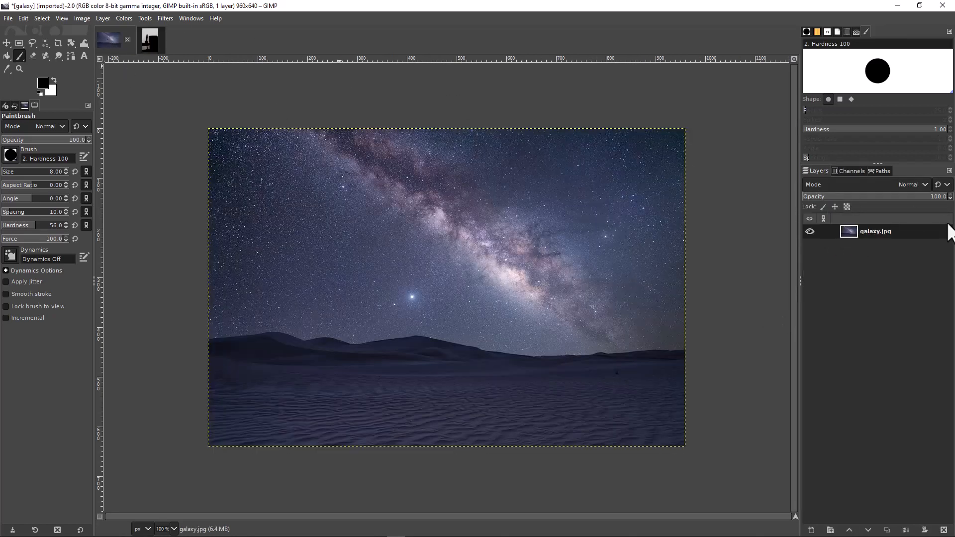
{"action": "left_click", "coordinate": [148, 40]}
{"action": "left_click", "coordinate": [110, 42]}
{"action": "left_click", "coordinate": [42, 18]}
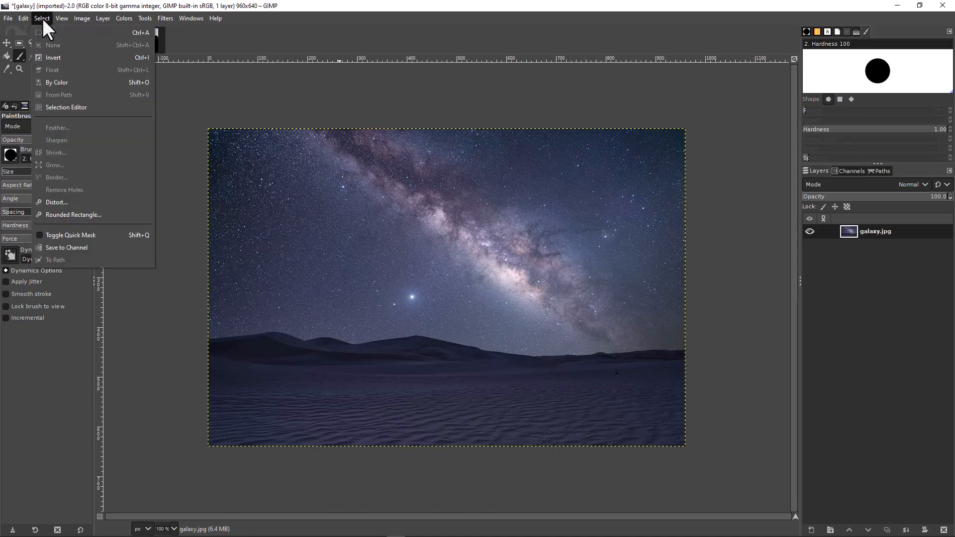
{"action": "left_click", "coordinate": [52, 31]}
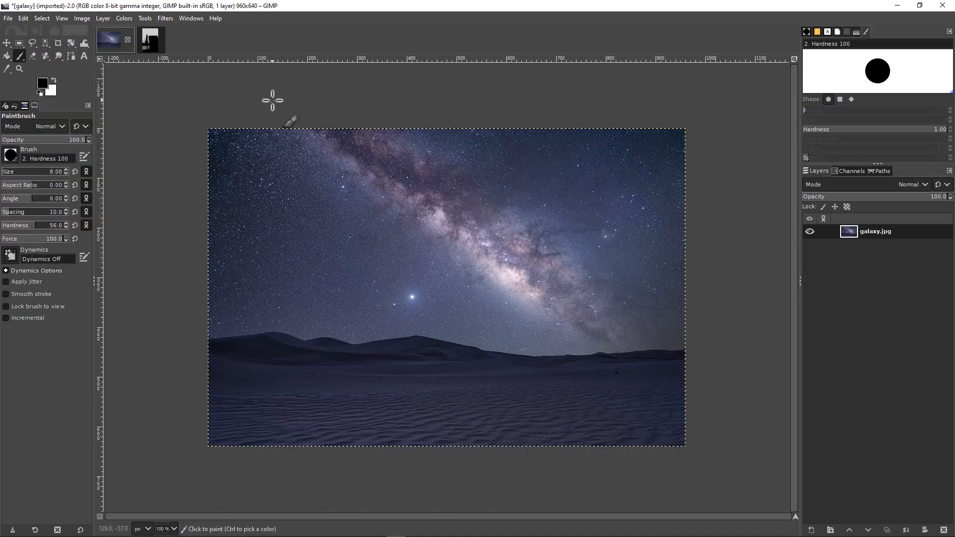
{"action": "left_click", "coordinate": [23, 18]}
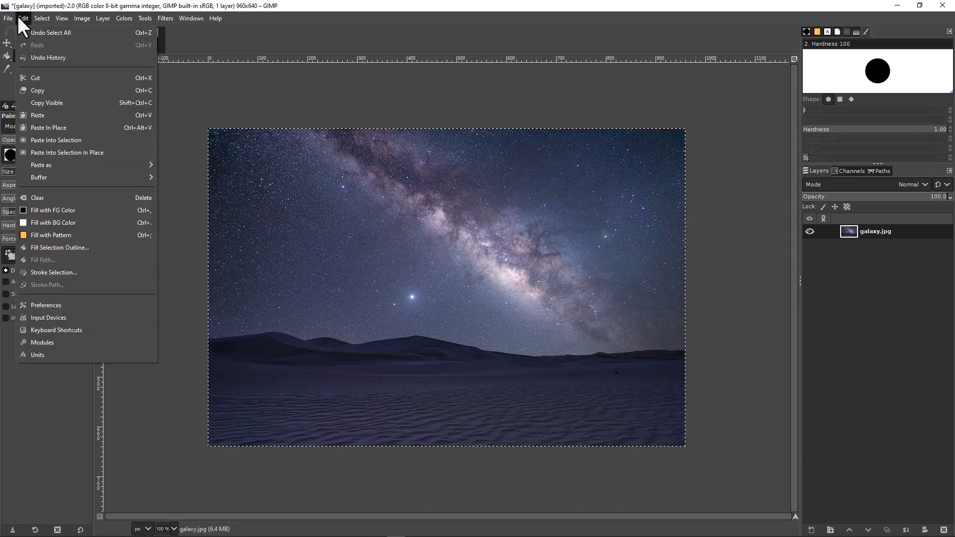
{"action": "left_click", "coordinate": [37, 91]}
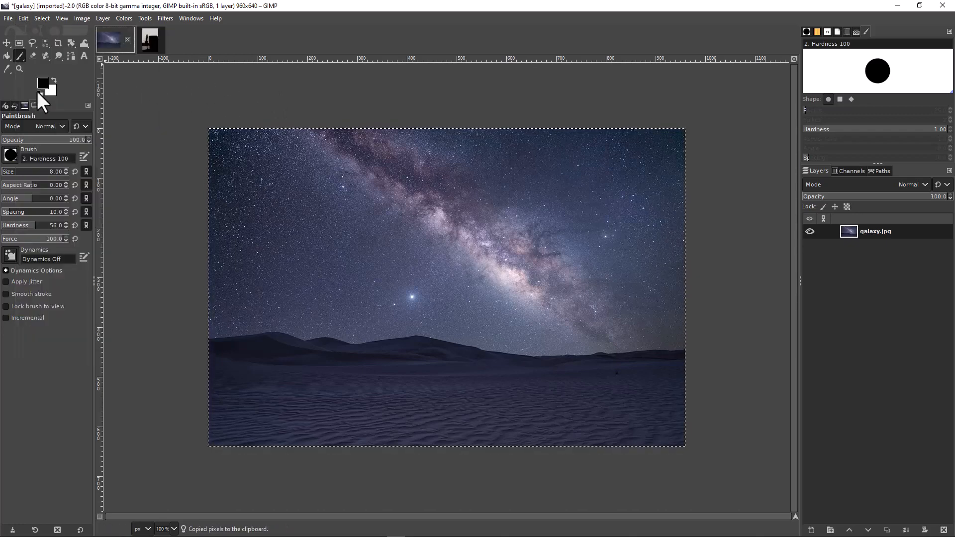
Paste the copied galaxy picture as a new layer above yellow-chair.jpg in the chair image
{"action": "left_click", "coordinate": [150, 40]}
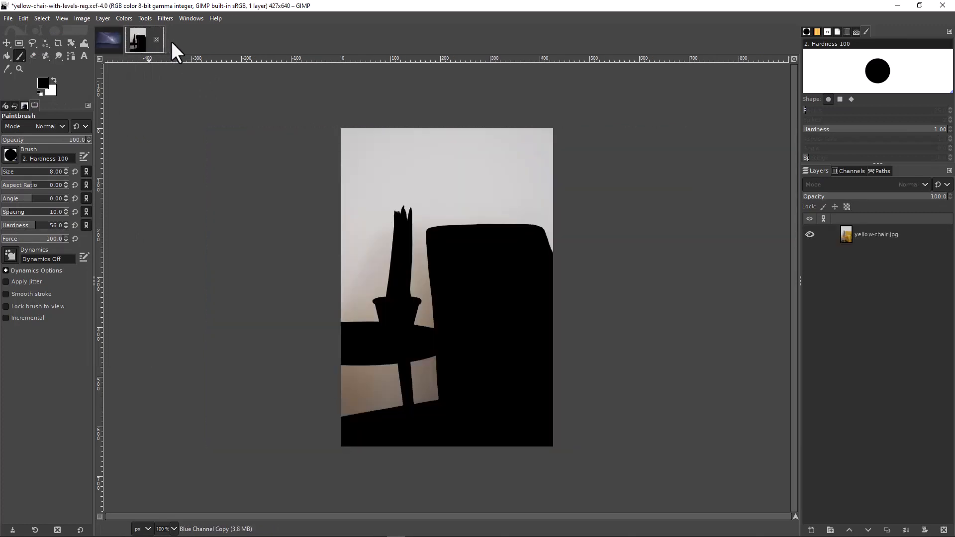
{"action": "left_click", "coordinate": [925, 241]}
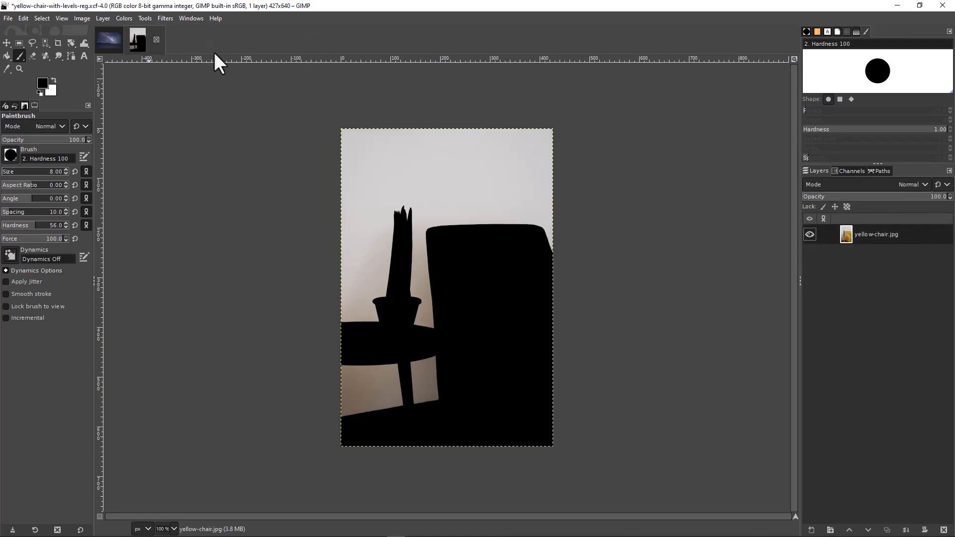
{"action": "left_click", "coordinate": [25, 18]}
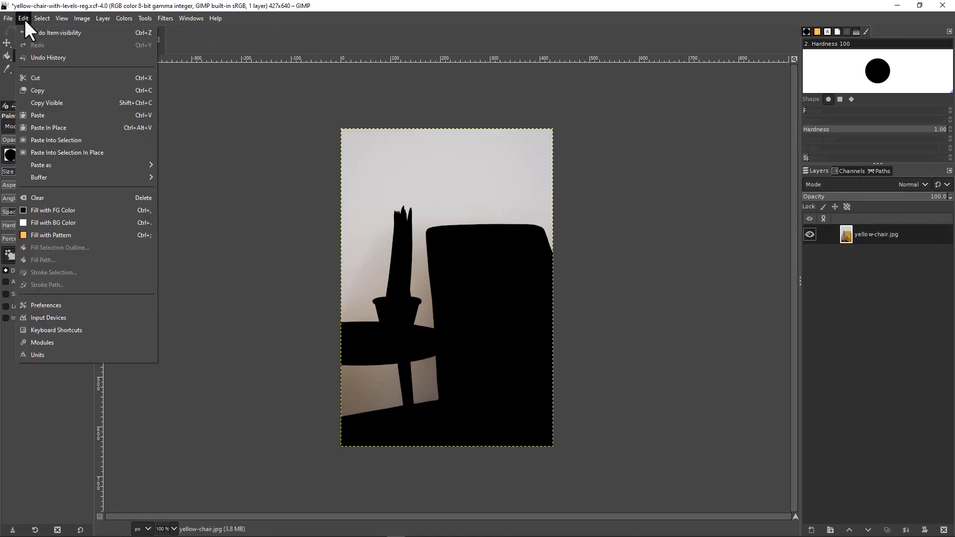
{"action": "mouse_move", "coordinate": [57, 175]}
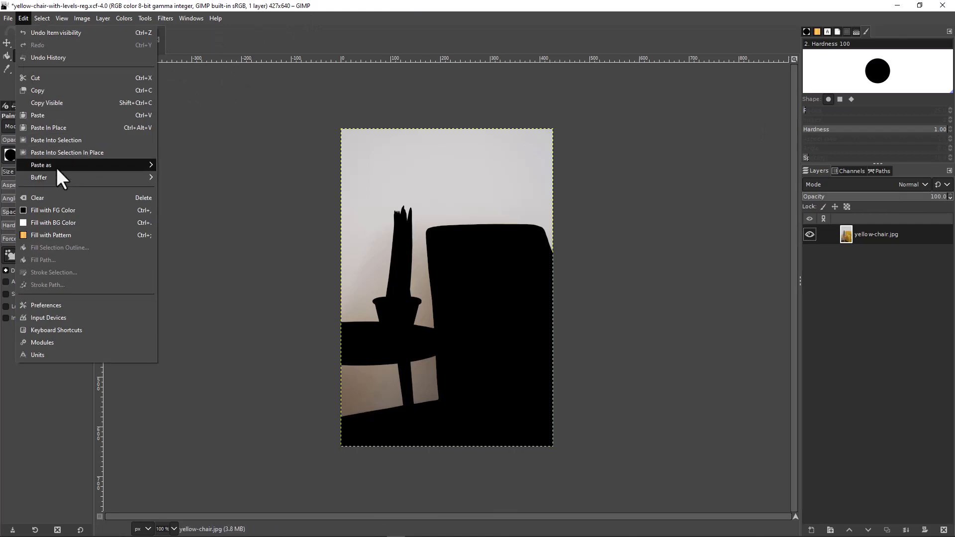
{"action": "left_click", "coordinate": [187, 165]}
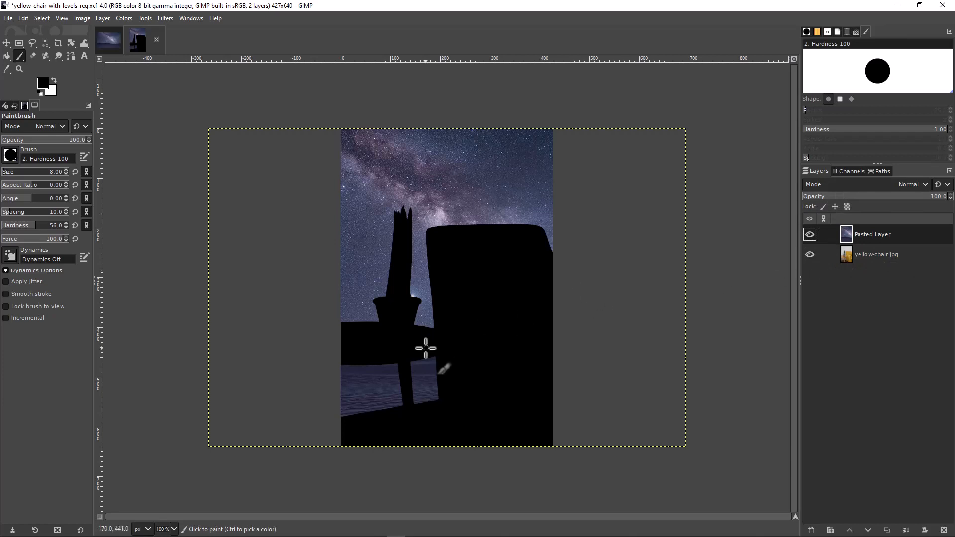
Hide the Blue Channel Copy and raise the yellow-chair.jpg layer above the Pasted Layer
{"action": "left_click", "coordinate": [849, 172]}
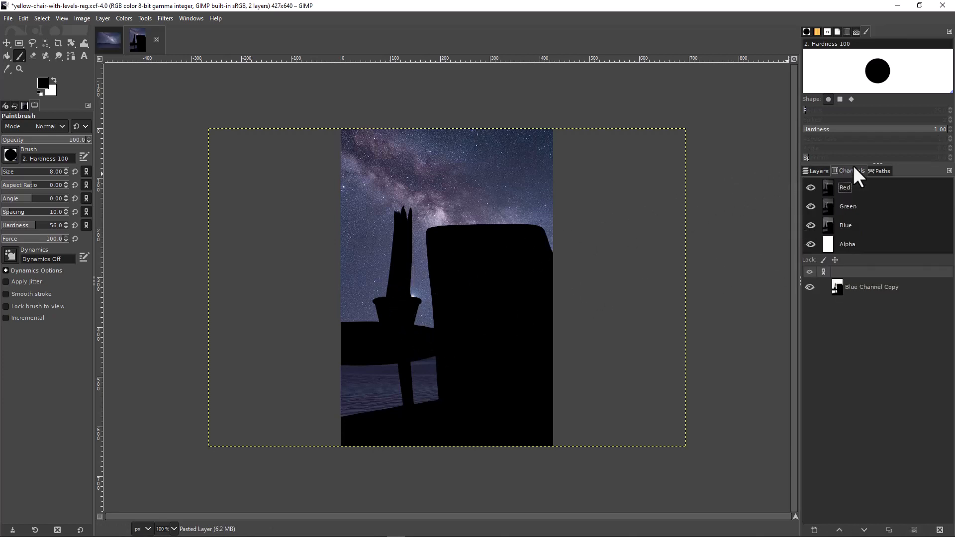
{"action": "left_click", "coordinate": [811, 287]}
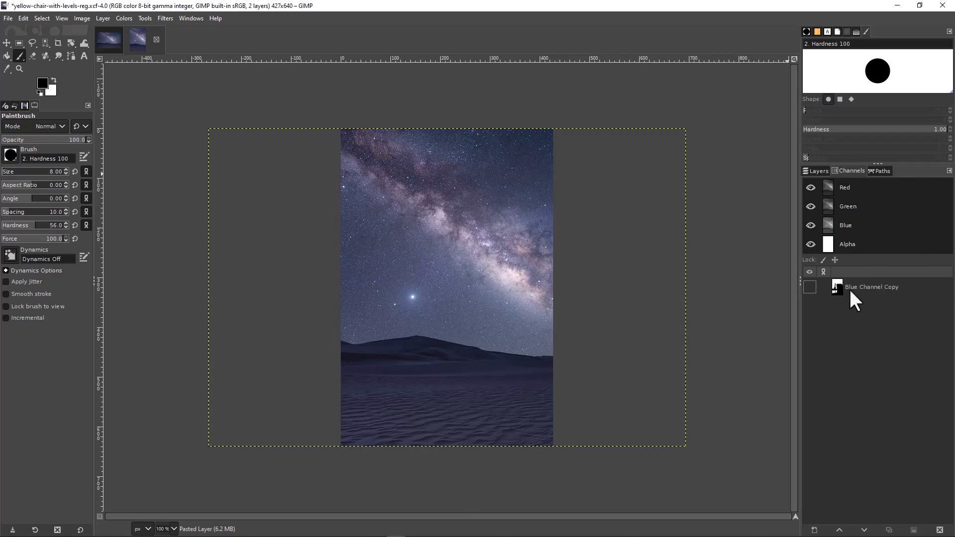
{"action": "left_click", "coordinate": [817, 170]}
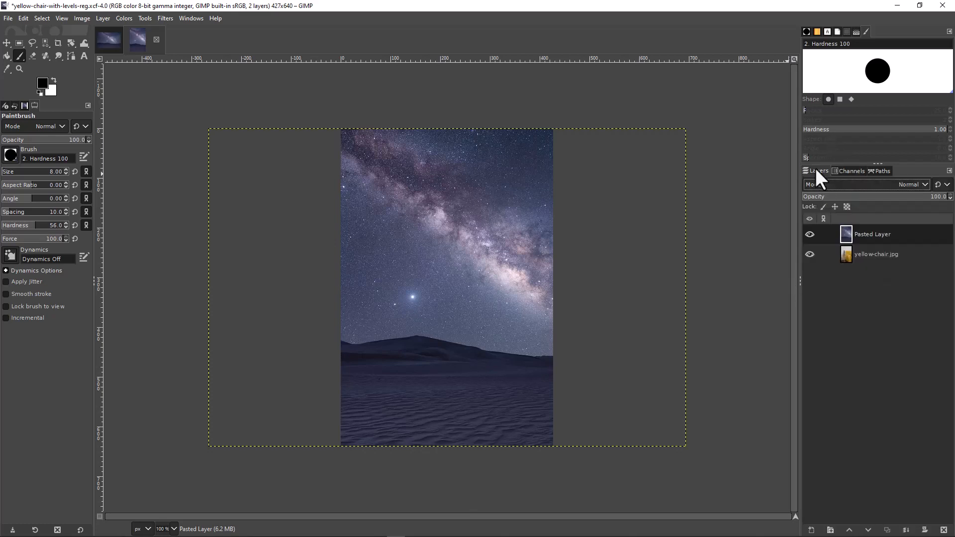
{"action": "left_click", "coordinate": [909, 254]}
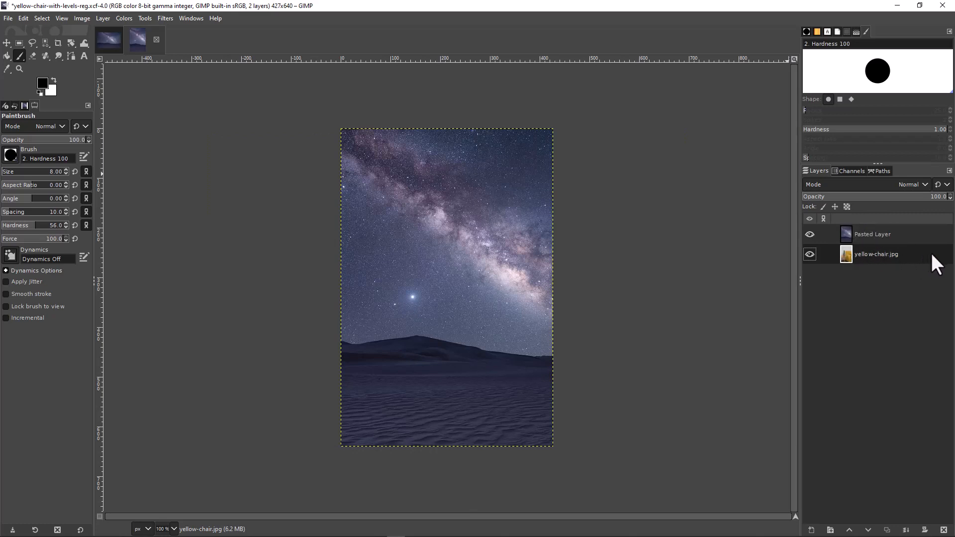
{"action": "left_click", "coordinate": [102, 19]}
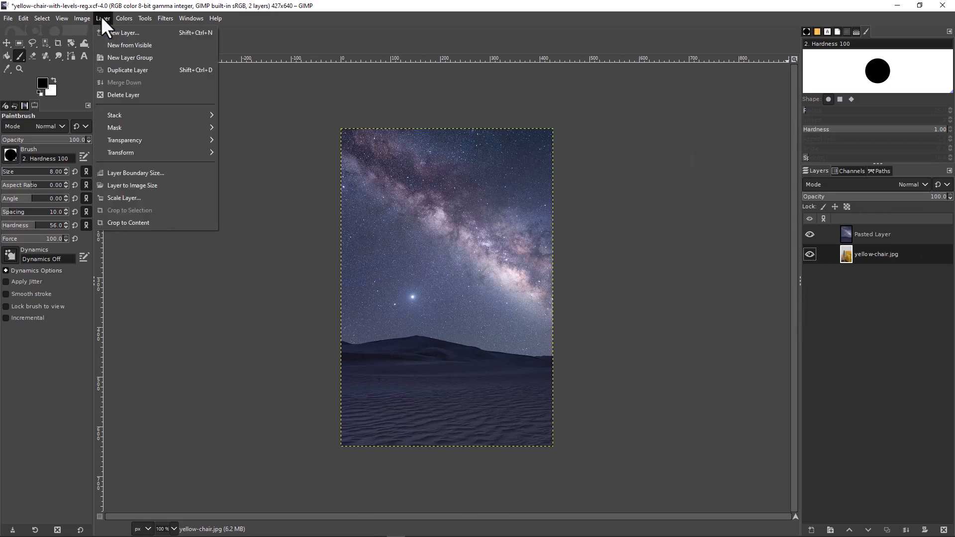
{"action": "mouse_move", "coordinate": [110, 118]}
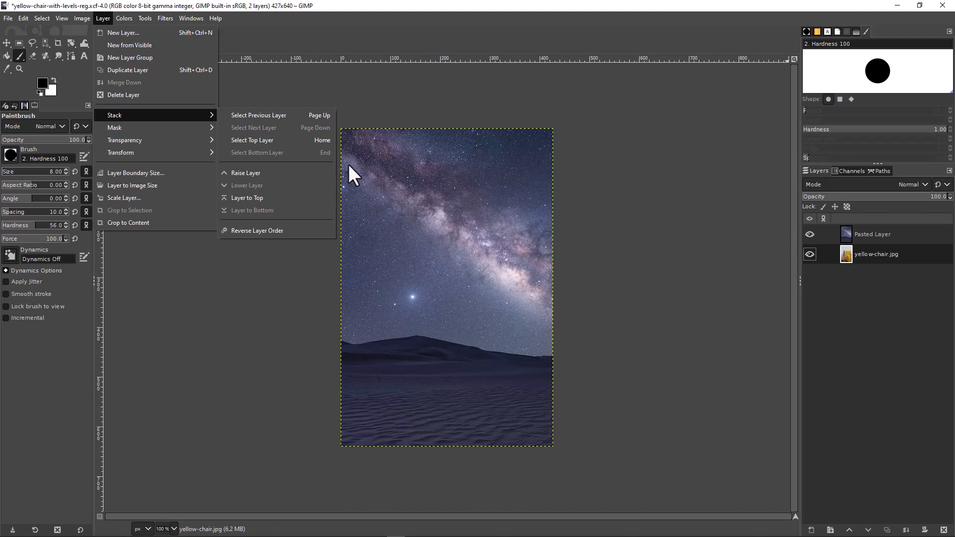
{"action": "left_click", "coordinate": [240, 173]}
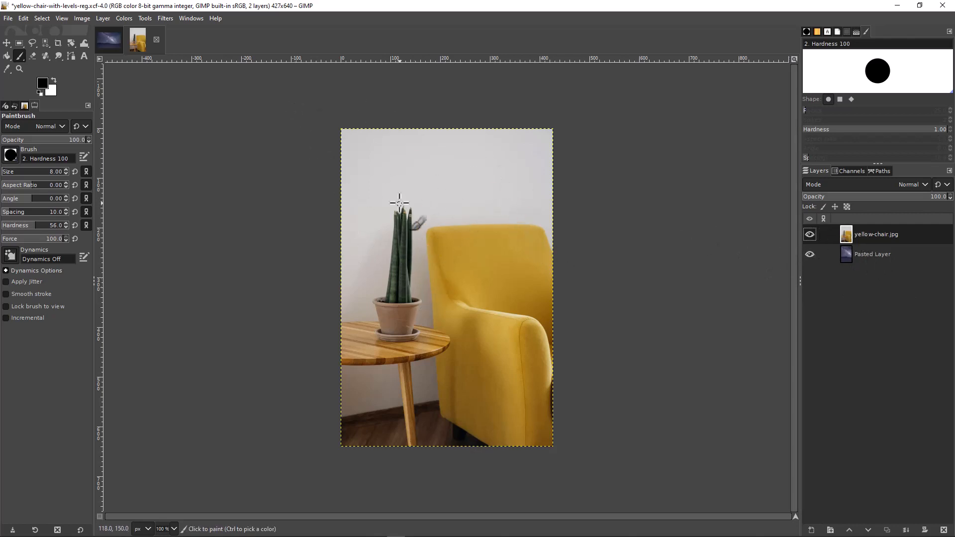
Load the Blue Channel Copy's white wall area as a selection, leaving the channel hidden
{"action": "left_click", "coordinate": [849, 171]}
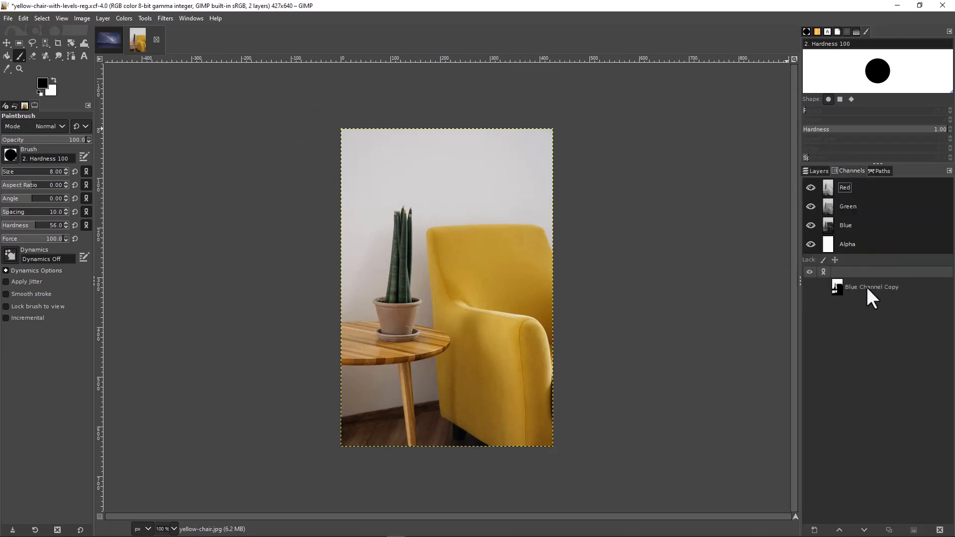
{"action": "left_click", "coordinate": [810, 287]}
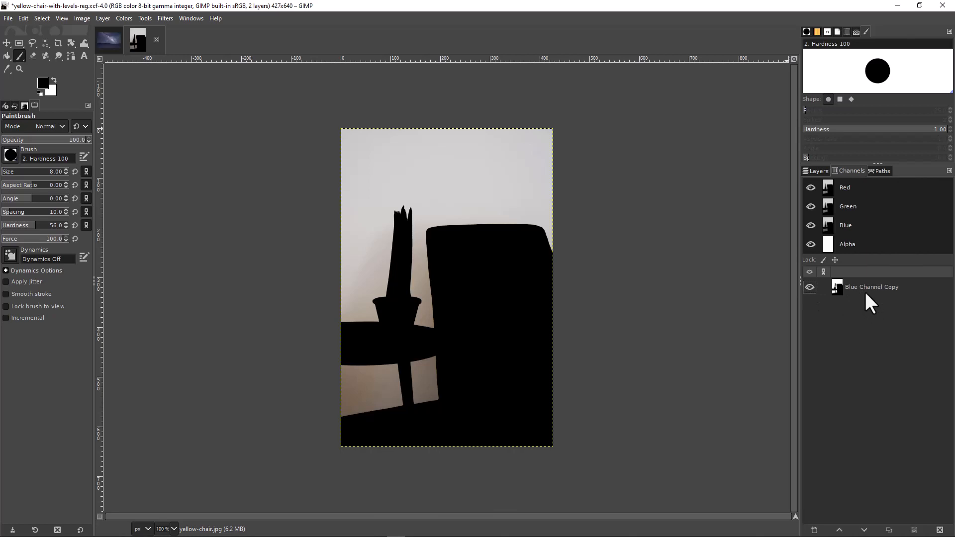
{"action": "left_click", "coordinate": [836, 286], "text": "alt"}
{"action": "left_click", "coordinate": [810, 286]}
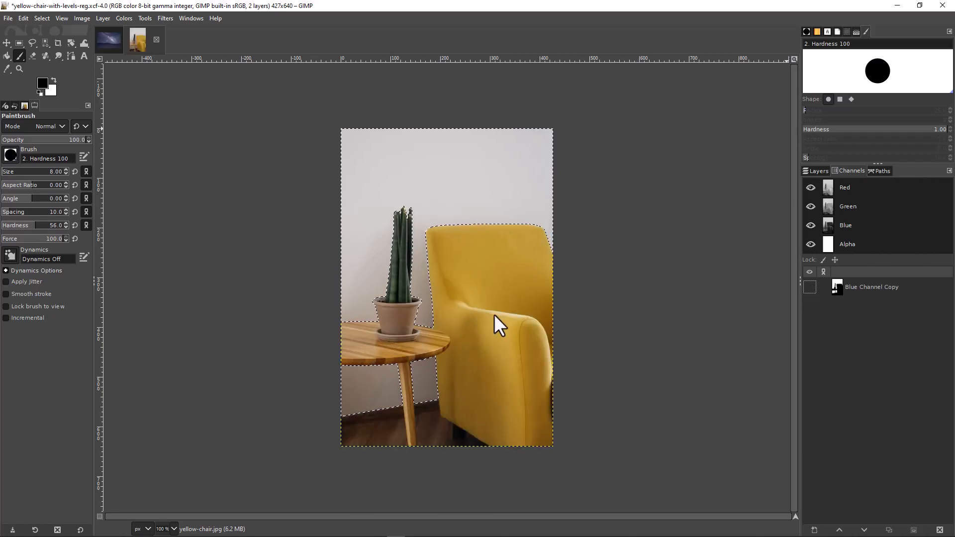
Add a layer mask to yellow-chair.jpg from the selection with the mask inverted, and clear the selection
{"action": "left_click", "coordinate": [816, 172]}
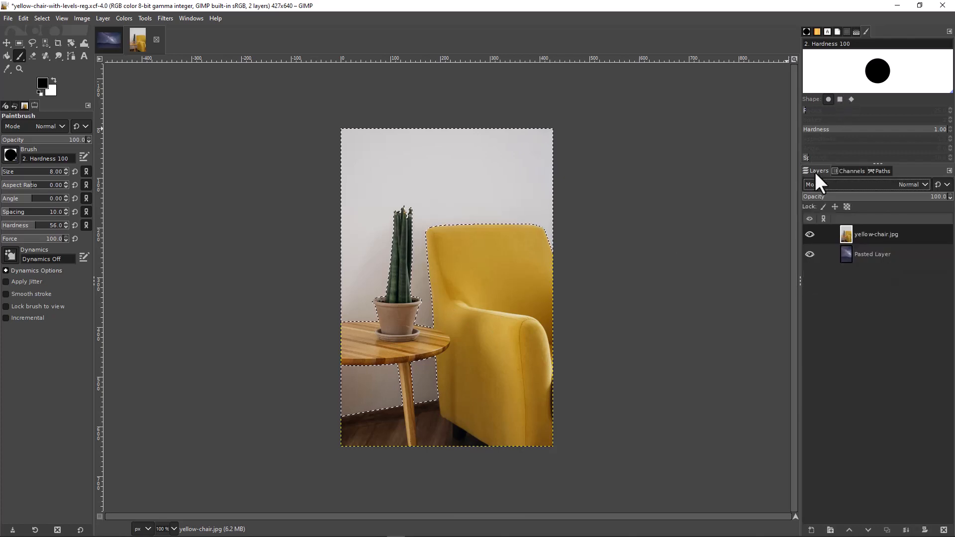
{"action": "left_click", "coordinate": [916, 235]}
{"action": "right_click", "coordinate": [906, 234]}
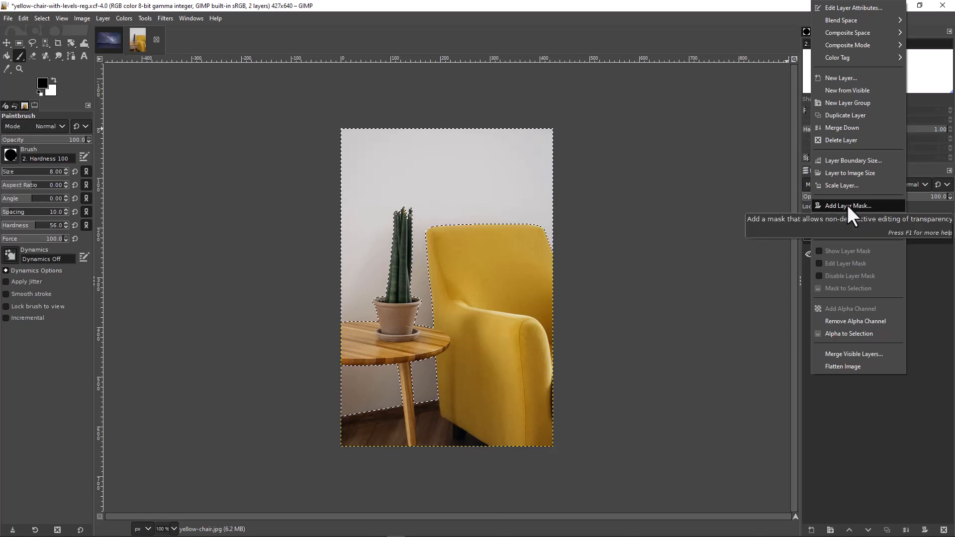
{"action": "left_click", "coordinate": [876, 204]}
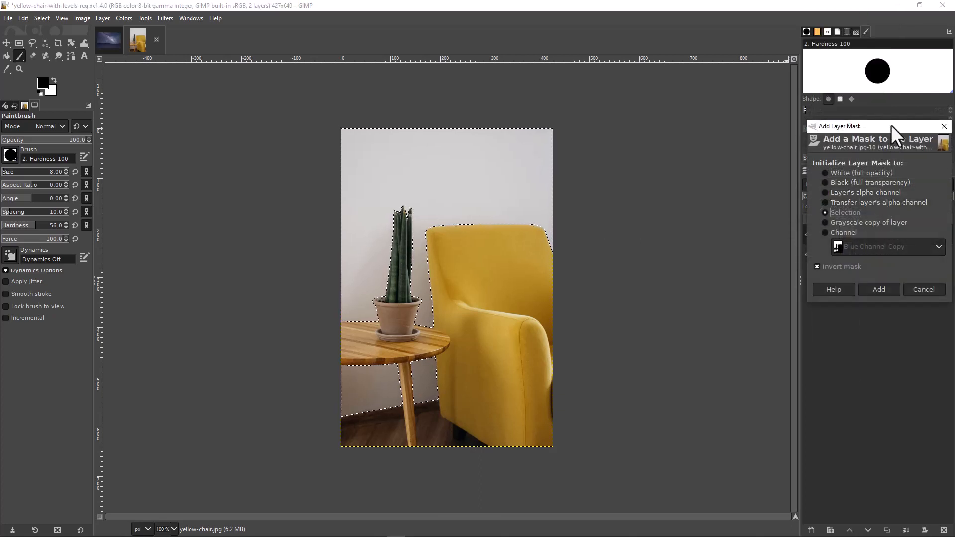
{"action": "left_click_drag", "start_coordinate": [891, 125], "coordinate": [685, 116]}
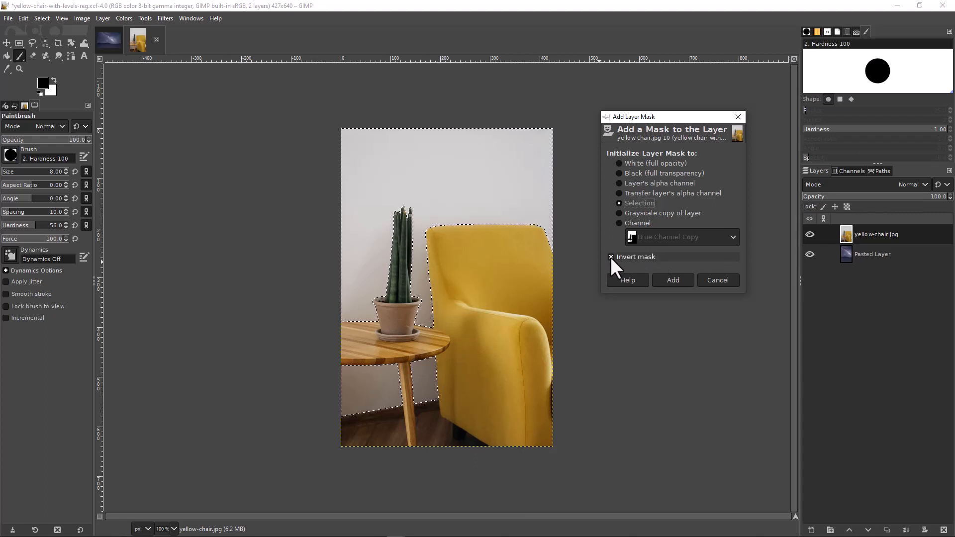
{"action": "left_click", "coordinate": [674, 280]}
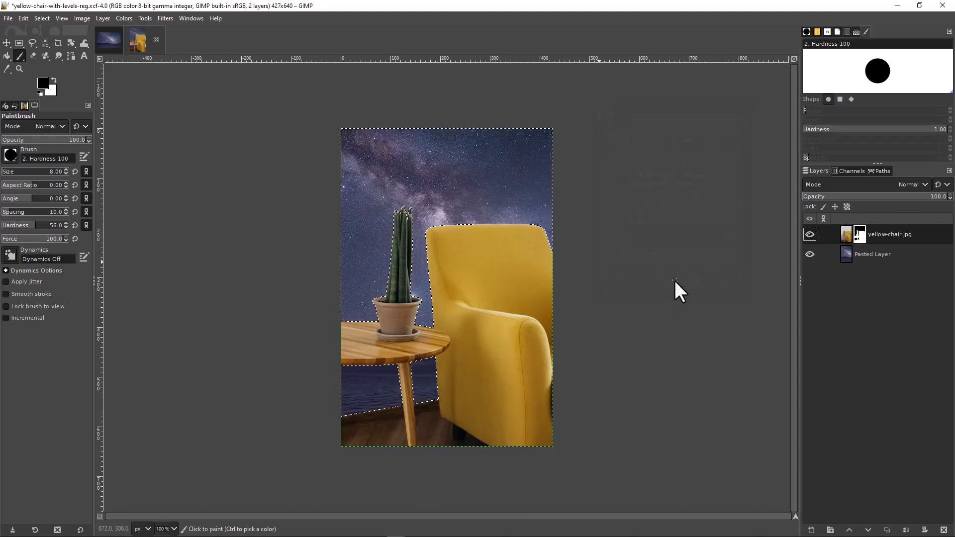
{"action": "left_click", "coordinate": [39, 18]}
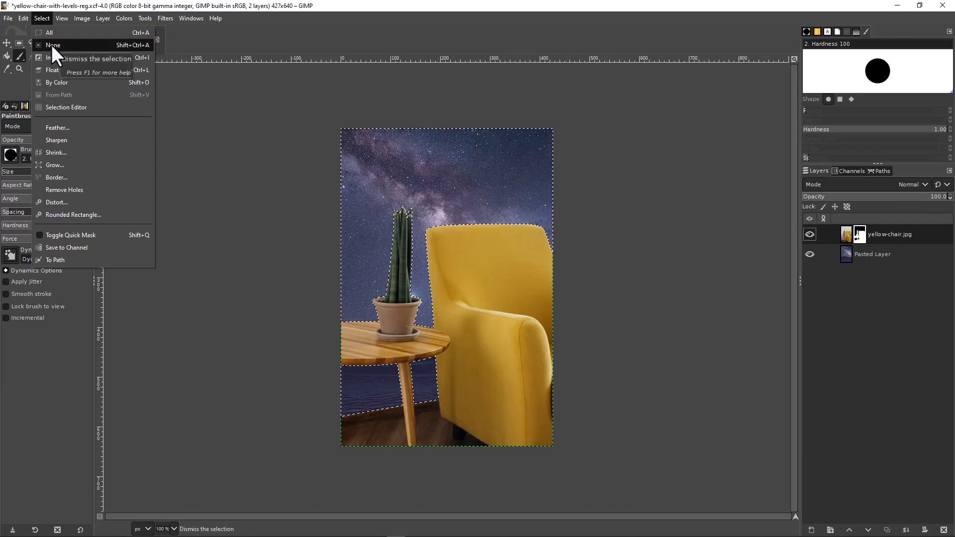
{"action": "left_click", "coordinate": [51, 45]}
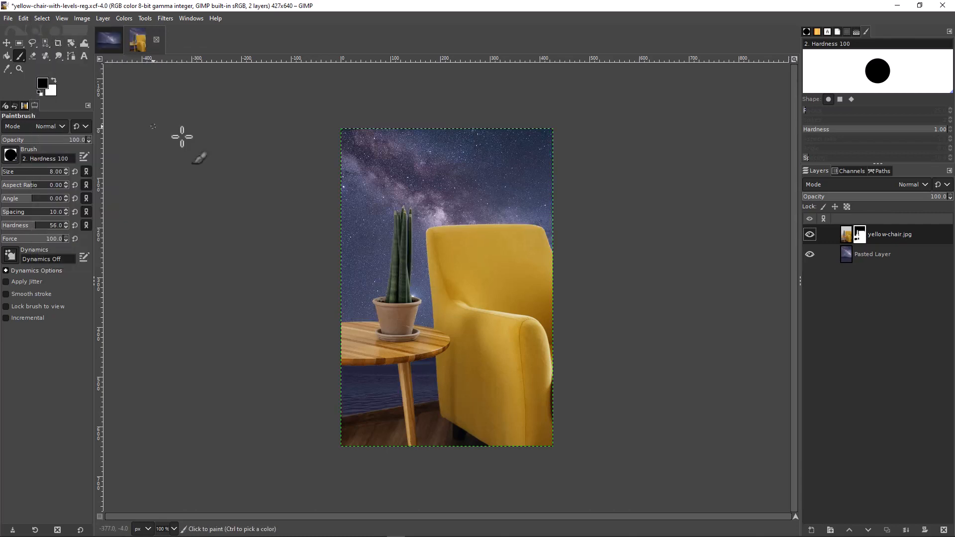
Move the galaxy Pasted Layer about 187 px left and 52 px up, and make yellow-chair.jpg the active layer again
{"action": "left_click", "coordinate": [902, 259]}
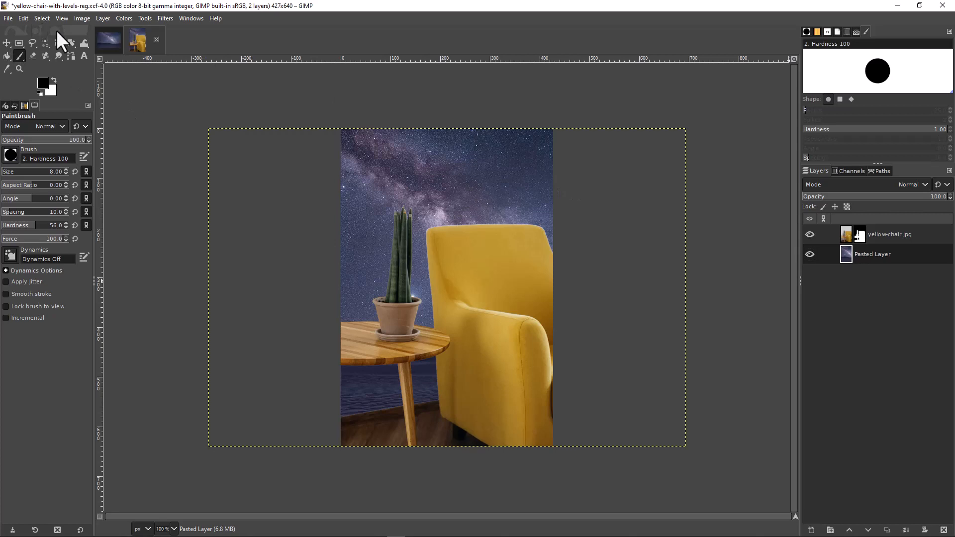
{"action": "left_click_drag", "start_coordinate": [443, 181], "coordinate": [432, 181]}
{"action": "key", "text": "ctrl+z"}
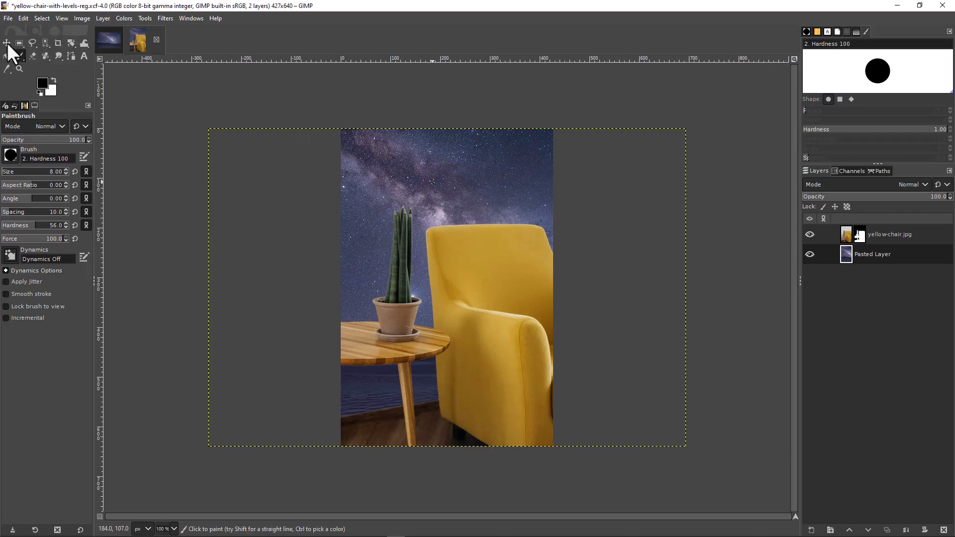
{"action": "key", "text": "m"}
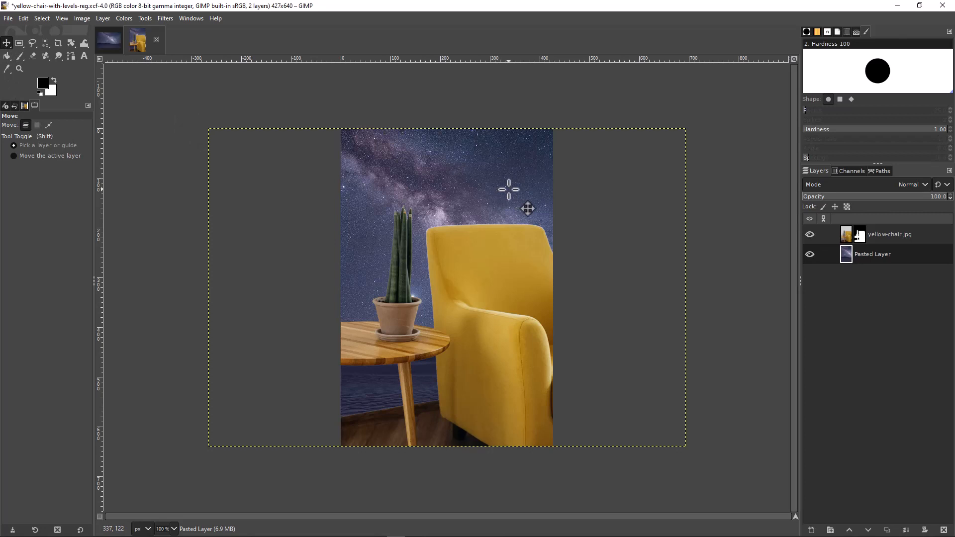
{"action": "left_click_drag", "start_coordinate": [509, 189], "coordinate": [420, 162]}
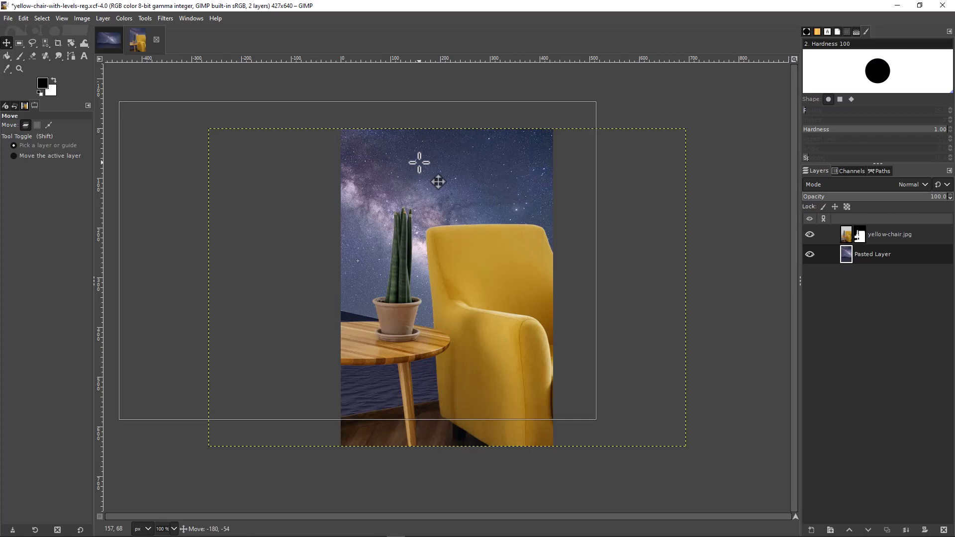
{"action": "mouse_move", "coordinate": [419, 162]}
{"action": "left_mouse_down"}
{"action": "mouse_move", "coordinate": [405, 162]}
{"action": "mouse_move", "coordinate": [415, 164]}
{"action": "left_mouse_up"}
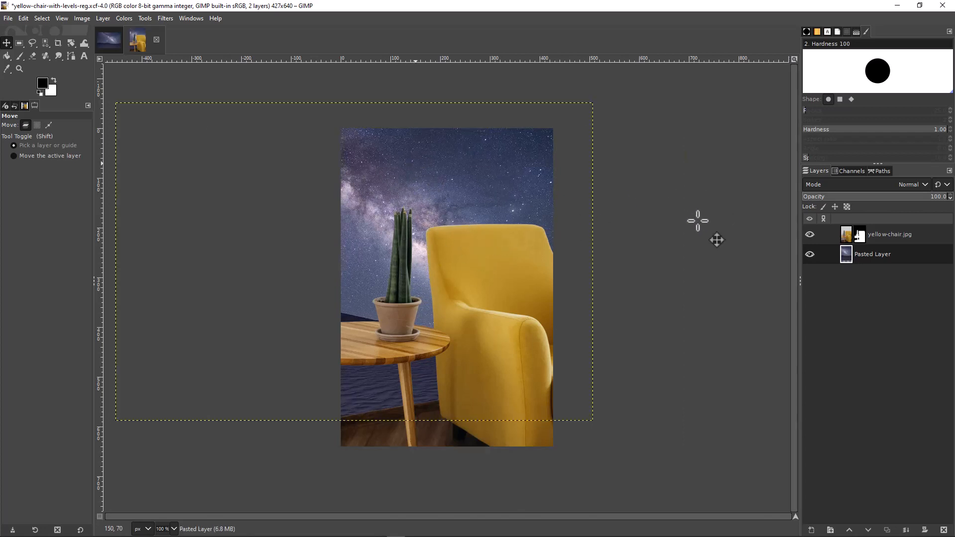
{"action": "left_click", "coordinate": [936, 236]}
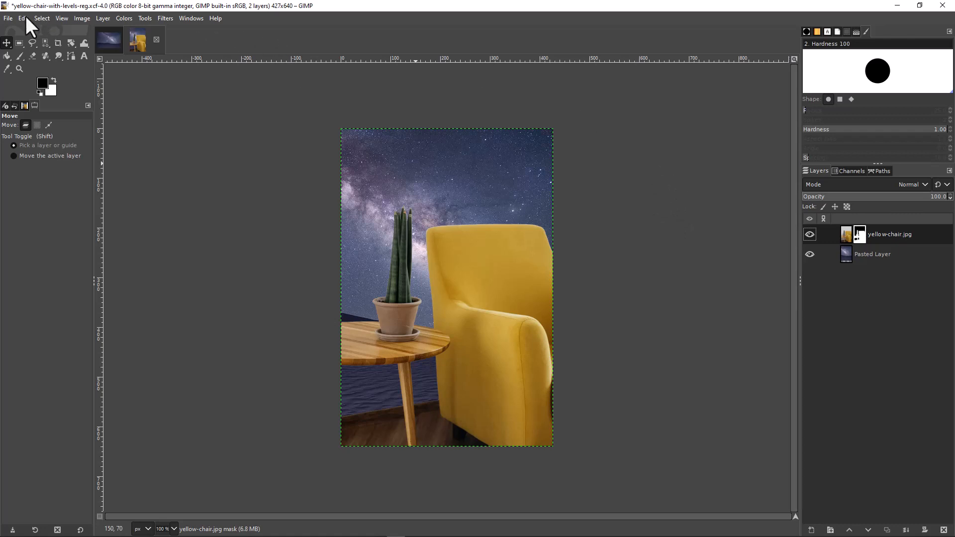
Start exporting the image under a new name, changing the png extension to Jpg and clearing the base file name
{"action": "left_click", "coordinate": [10, 19]}
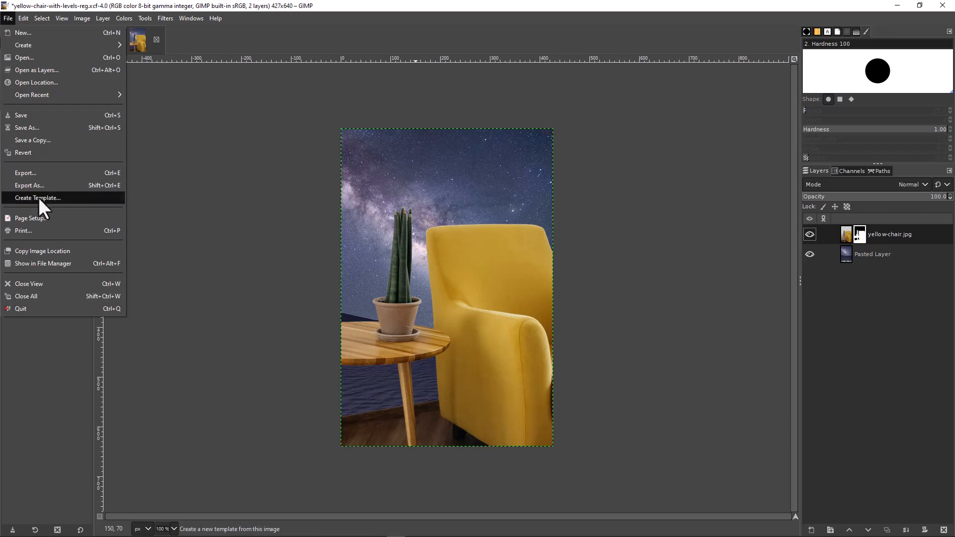
{"action": "left_click", "coordinate": [29, 187]}
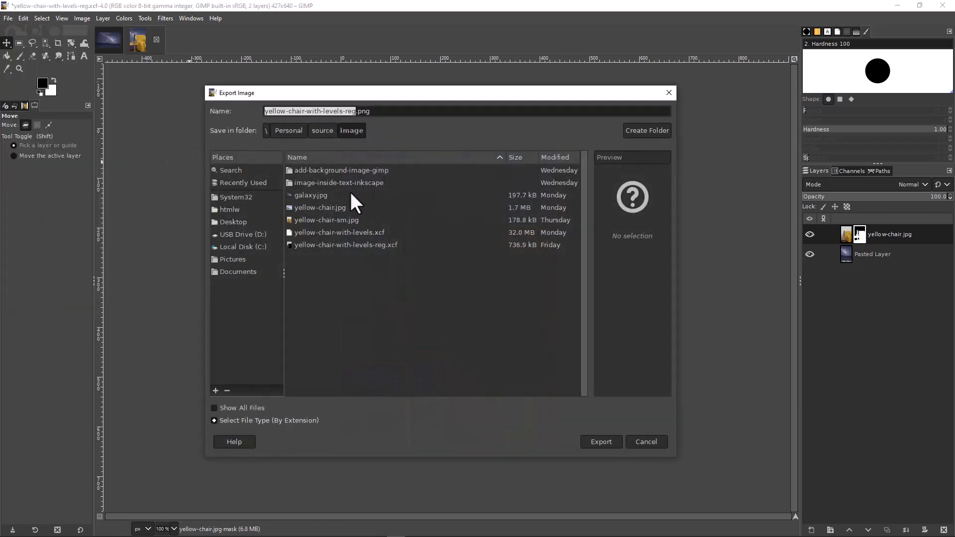
{"action": "left_click", "coordinate": [366, 114]}
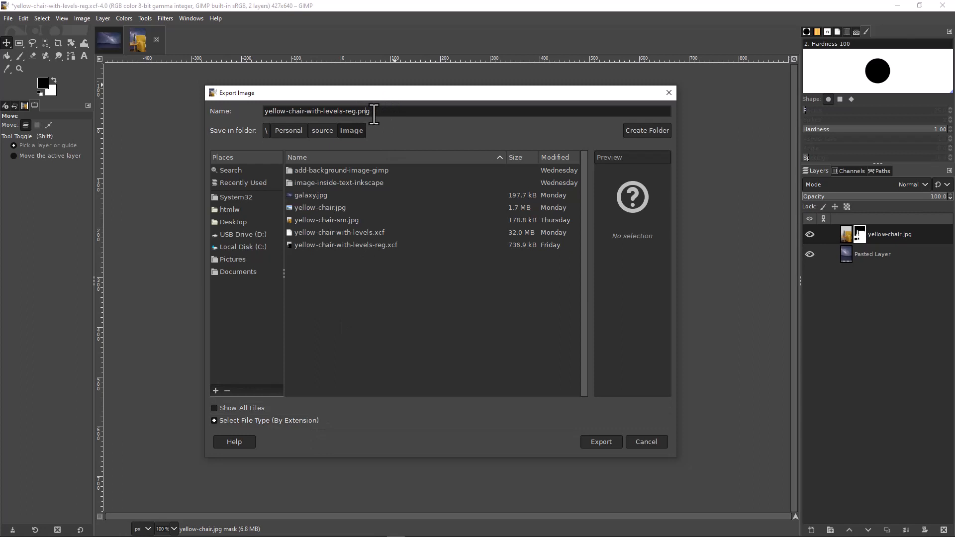
{"action": "key", "text": "BackSpace"}
{"action": "type", "text": "j"}
{"action": "key", "text": "BackSpace"}
{"action": "key", "text": "BackSpace"}
{"action": "key", "text": "BackSpace"}
{"action": "key", "text": "BackSpace"}
{"action": "key", "text": "BackSpace"}
{"action": "key", "text": "BackSpace"}
{"action": "key", "text": "BackSpace"}
{"action": "key", "text": "BackSpace"}
{"action": "key", "text": "BackSpace"}
{"action": "key", "text": "BackSpace"}
{"action": "key", "text": "BackSpace"}
{"action": "key", "text": "BackSpace"}
{"action": "key", "text": "BackSpace"}
{"action": "key", "text": "BackSpace"}
{"action": "key", "text": "BackSpace"}
{"action": "key", "text": "BackSpace"}
{"action": "key", "text": "BackSpace"}
{"action": "key", "text": "BackSpace"}
{"action": "key", "text": "BackSpace"}
{"action": "key", "text": "BackSpace"}
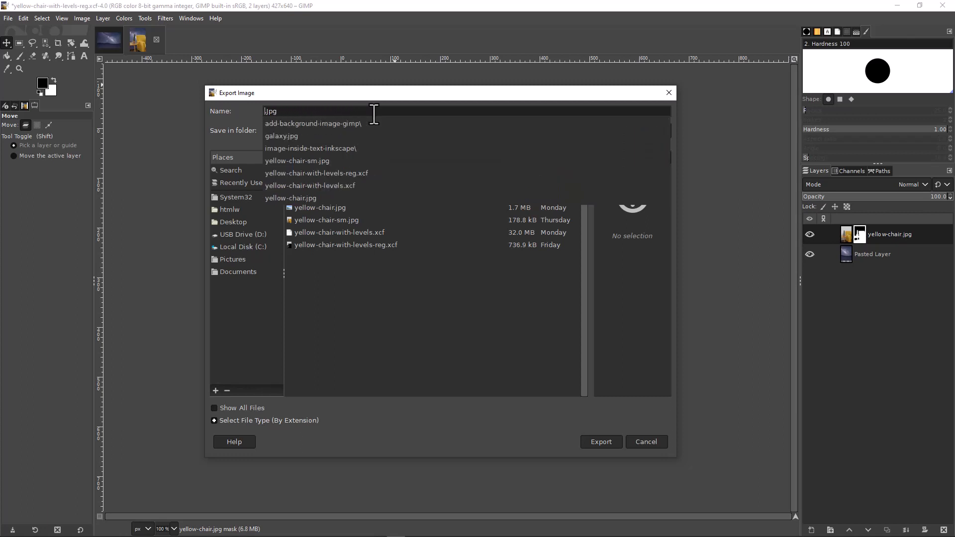
{"action": "type", "text": "NEW-BA"}
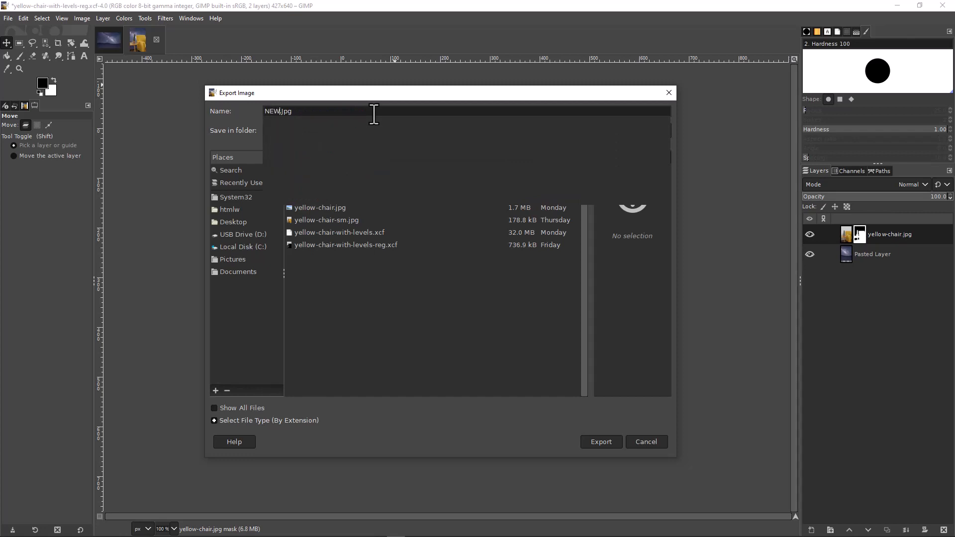
{"action": "type", "text": "CKGROUND"}
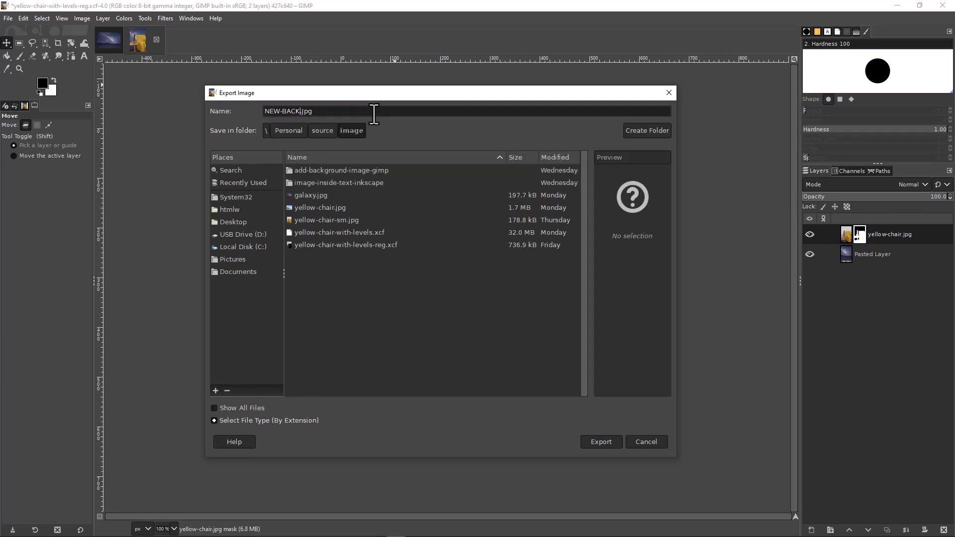
{"action": "type", "text": "-"}
{"action": "key", "text": "BackSpace"}
{"action": "key", "text": "BackSpace"}
{"action": "key", "text": "BackSpace"}
{"action": "key", "text": "BackSpace"}
{"action": "key", "text": "BackSpace"}
{"action": "key", "text": "BackSpace"}
{"action": "key", "text": "BackSpace"}
{"action": "key", "text": "BackSpace"}
{"action": "key", "text": "BackSpace"}
{"action": "key", "text": "BackSpace"}
{"action": "key", "text": "BackSpace"}
{"action": "key", "text": "BackSpace"}
{"action": "key", "text": "BackSpace"}
{"action": "key", "text": "BackSpace"}
{"action": "key", "text": "BackSpace"}
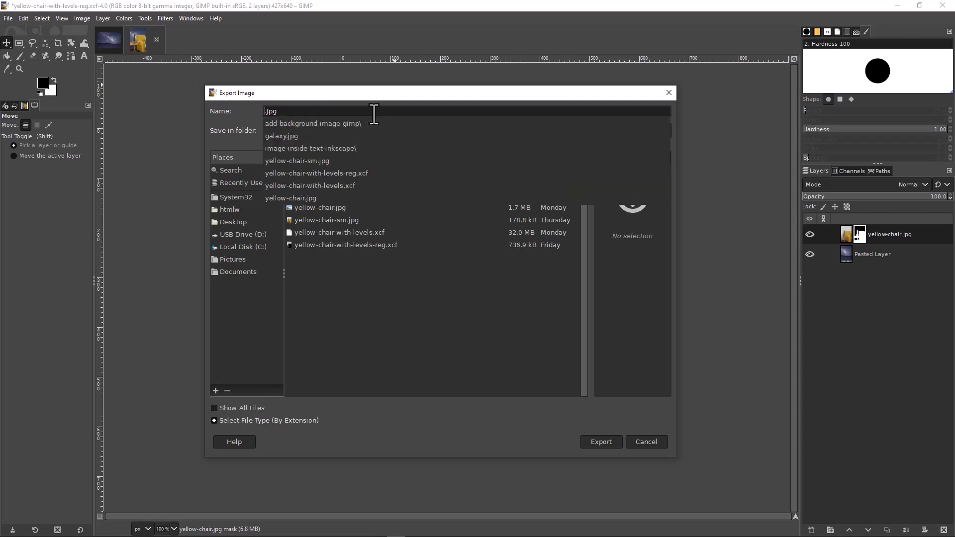
Name the export furniture-new-background.Jpg and confirm it in the image folder
{"action": "type", "text": "furnitru"}
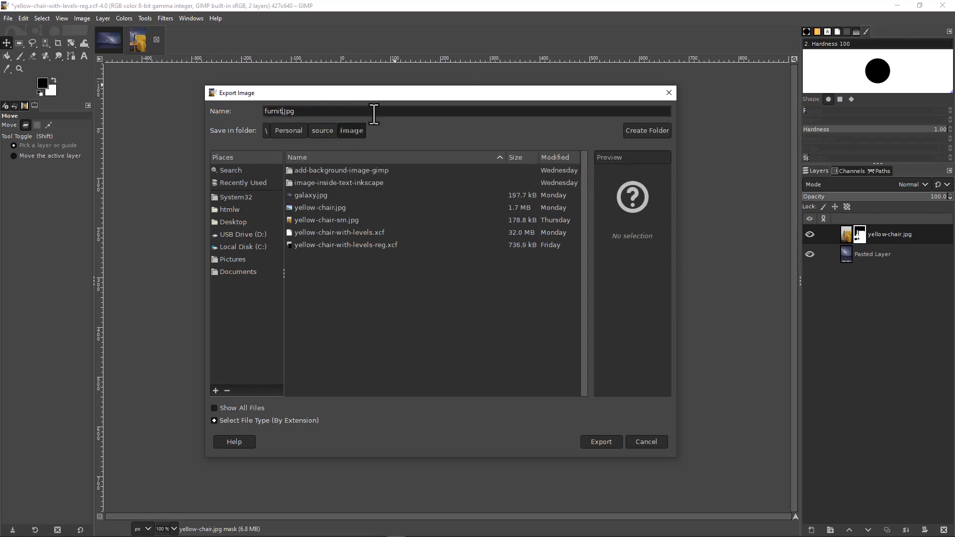
{"action": "key", "text": "BackSpace"}
{"action": "key", "text": "BackSpace"}
{"action": "type", "text": "ure-new-background"}
{"action": "left_click", "coordinate": [596, 441]}
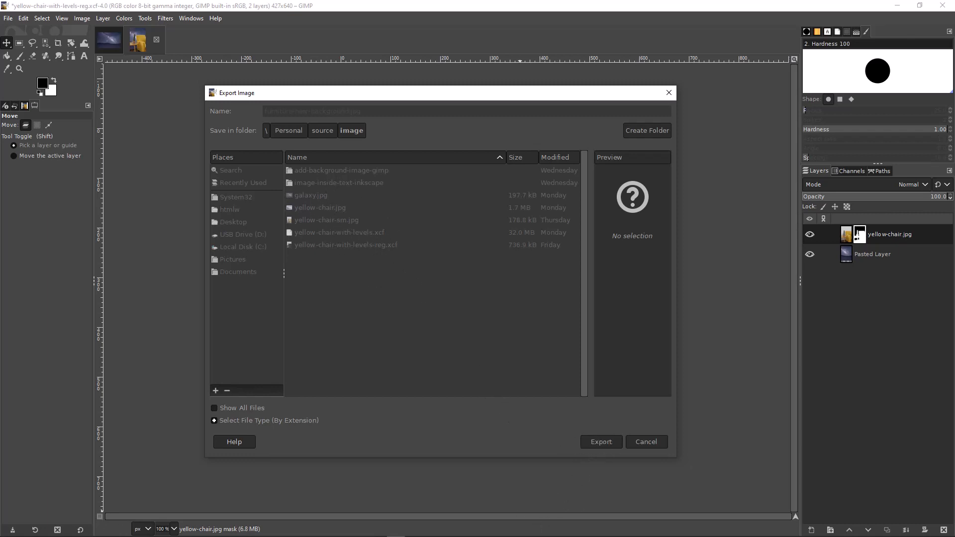
Bring the hidden JPEG export options window to the front
{"action": "left_click", "coordinate": [396, 529]}
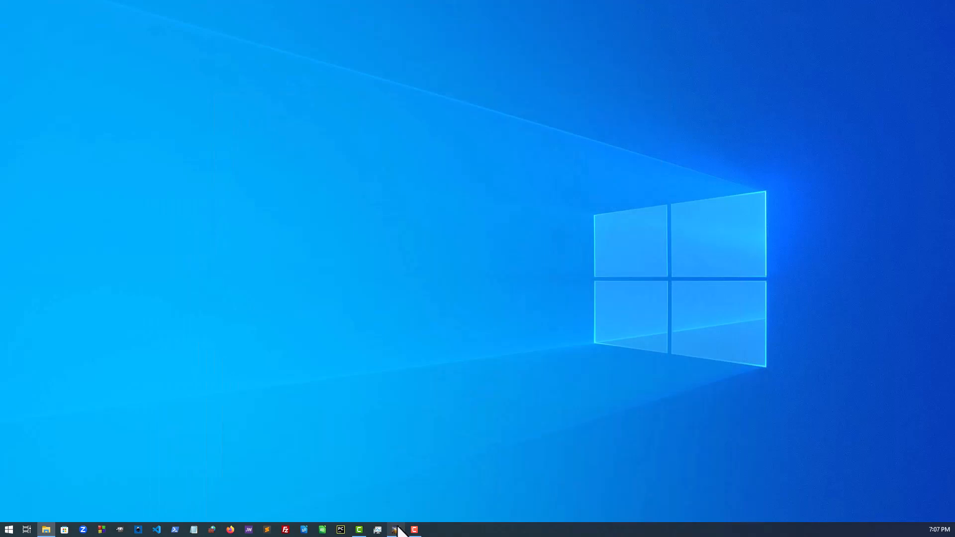
{"action": "left_click", "coordinate": [396, 530]}
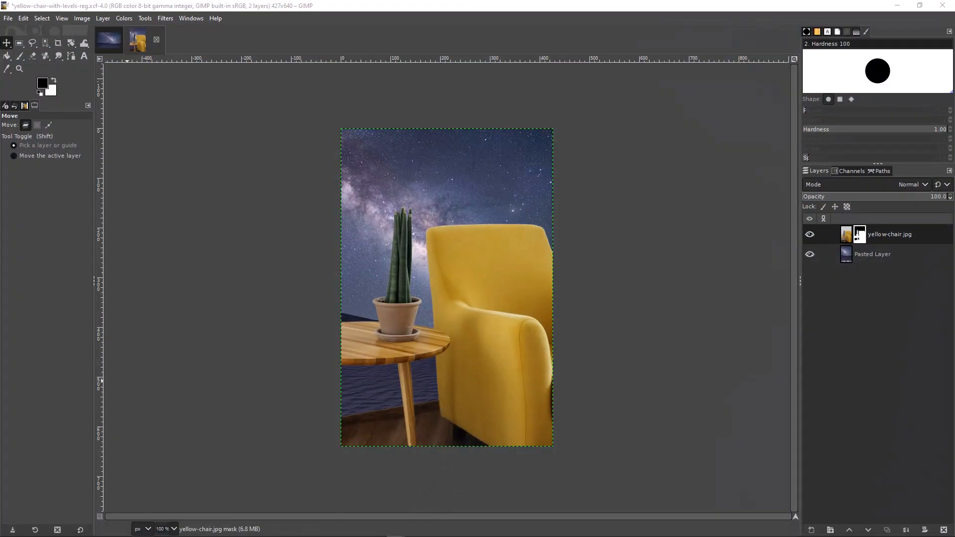
{"action": "left_click", "coordinate": [396, 530]}
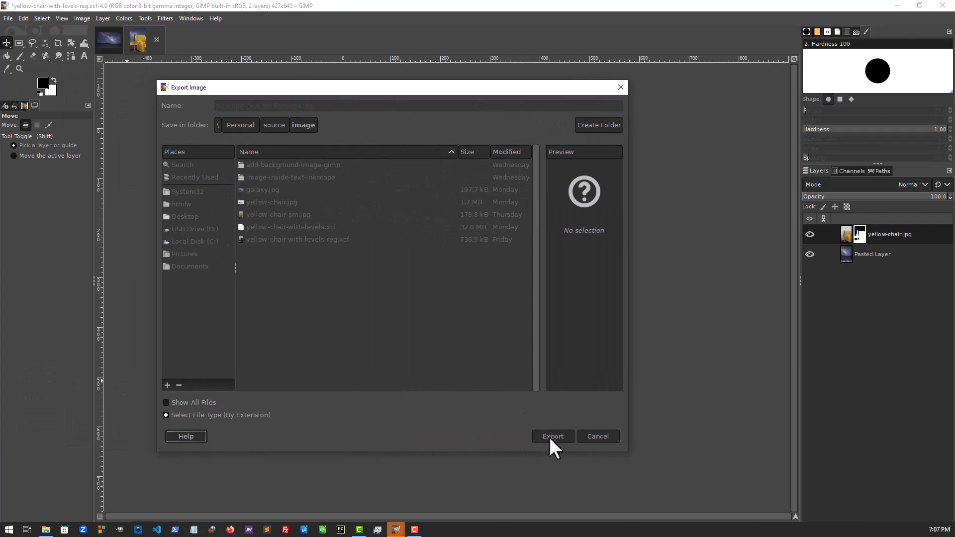
{"action": "mouse_move", "coordinate": [404, 531]}
{"action": "left_click", "coordinate": [448, 481]}
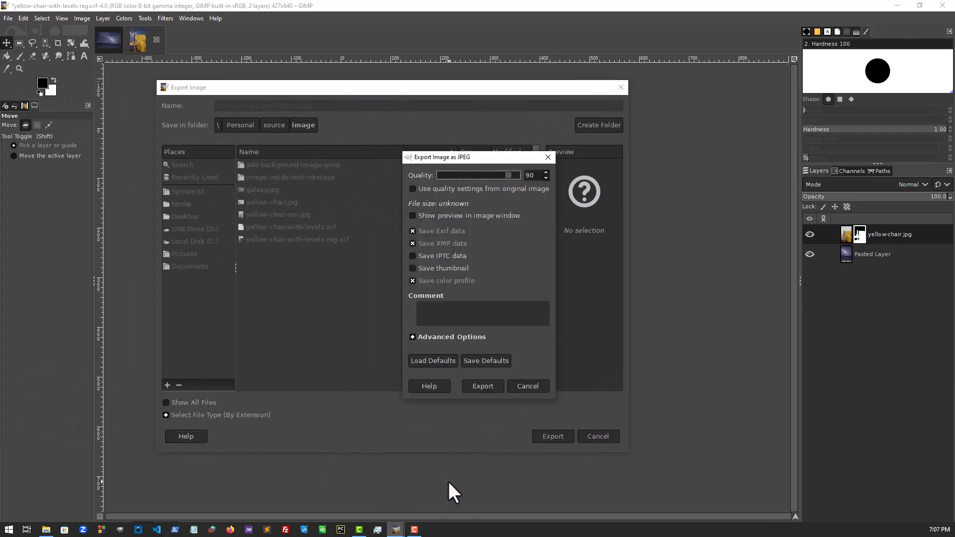
Export the JPEG at quality 100, with saving of Exif and XMP data turned off
{"action": "left_click_drag", "start_coordinate": [491, 158], "coordinate": [394, 138]}
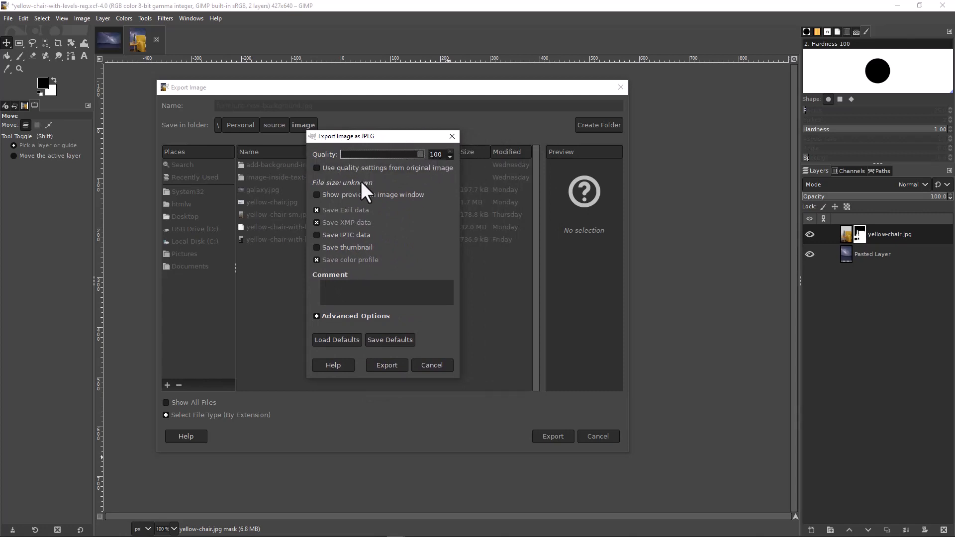
{"action": "left_click", "coordinate": [316, 210]}
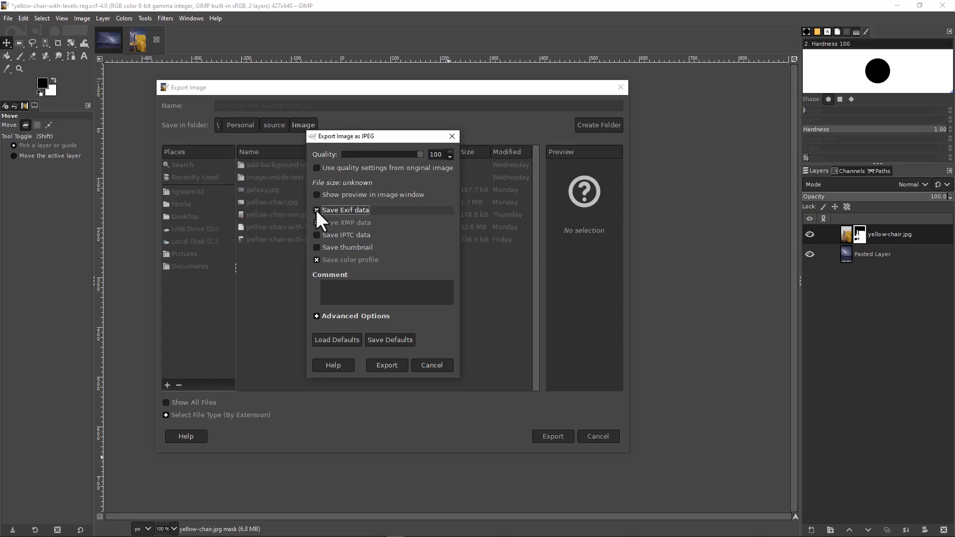
{"action": "left_click", "coordinate": [316, 223]}
{"action": "left_click", "coordinate": [315, 222]}
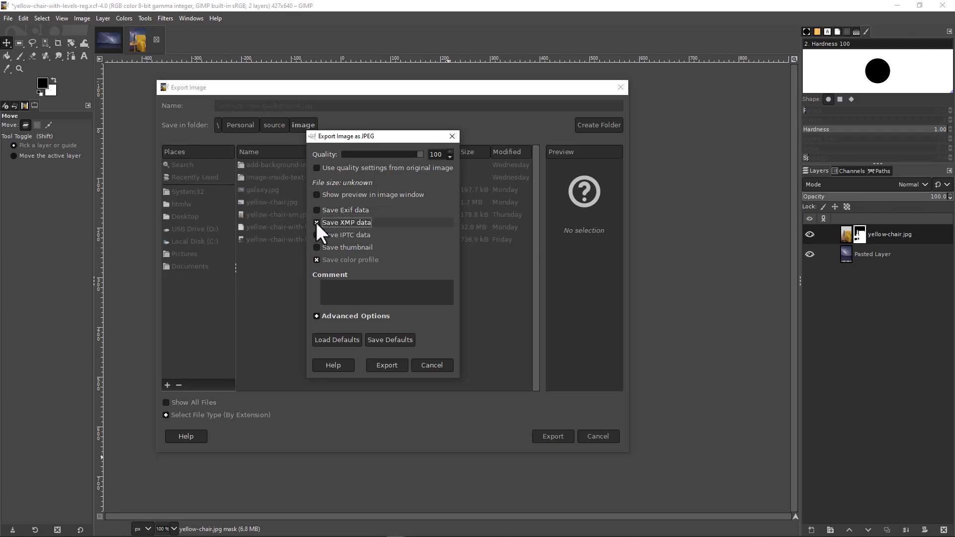
{"action": "left_click", "coordinate": [386, 367]}
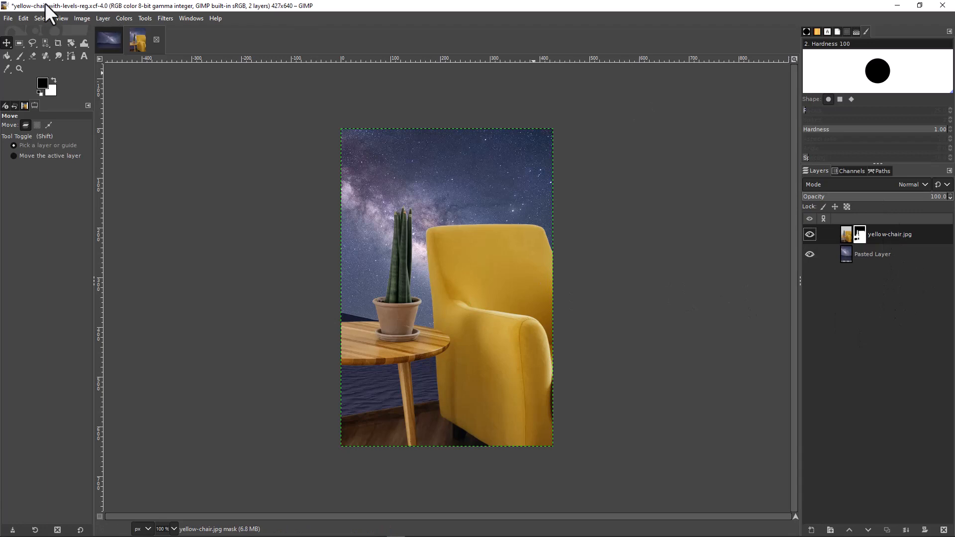
{"action": "left_click", "coordinate": [8, 19]}
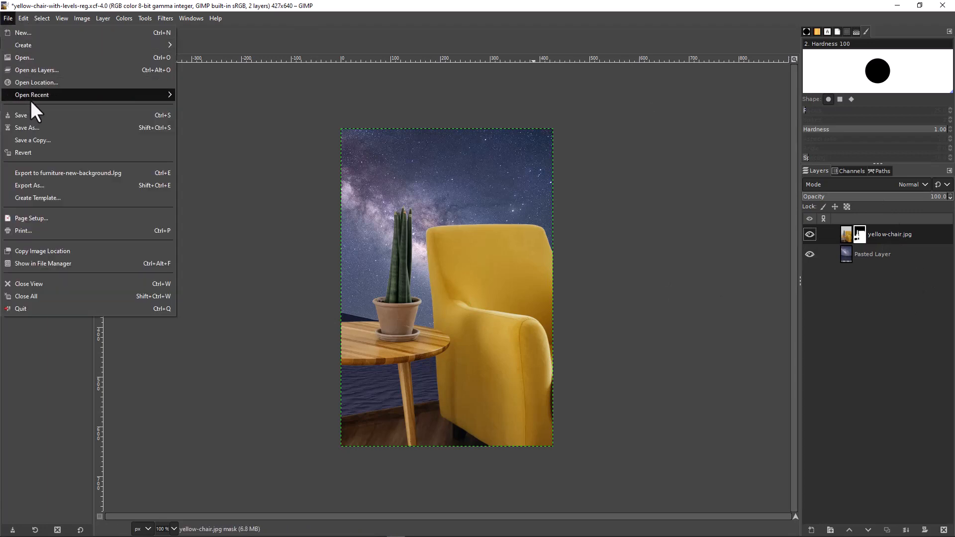
{"action": "left_click", "coordinate": [32, 128]}
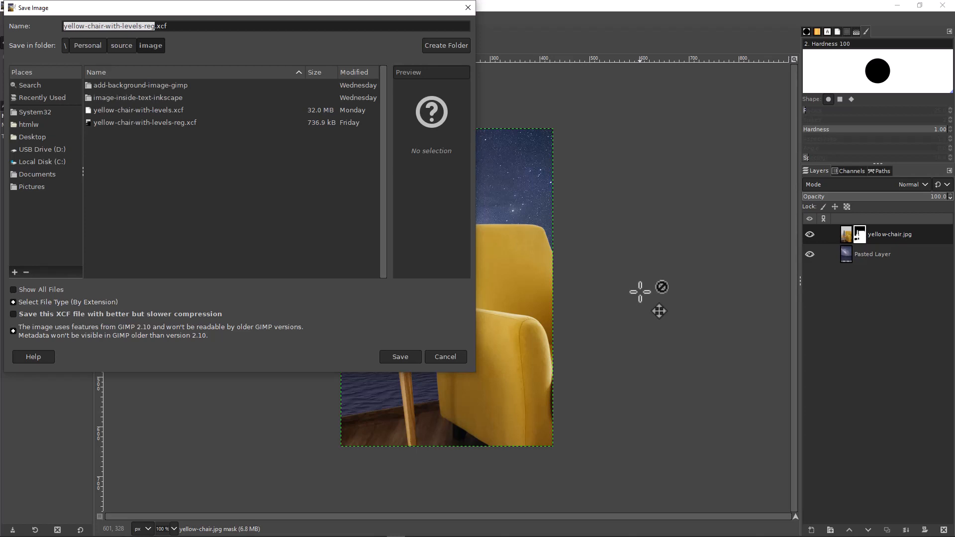
{"action": "left_click", "coordinate": [470, 8]}
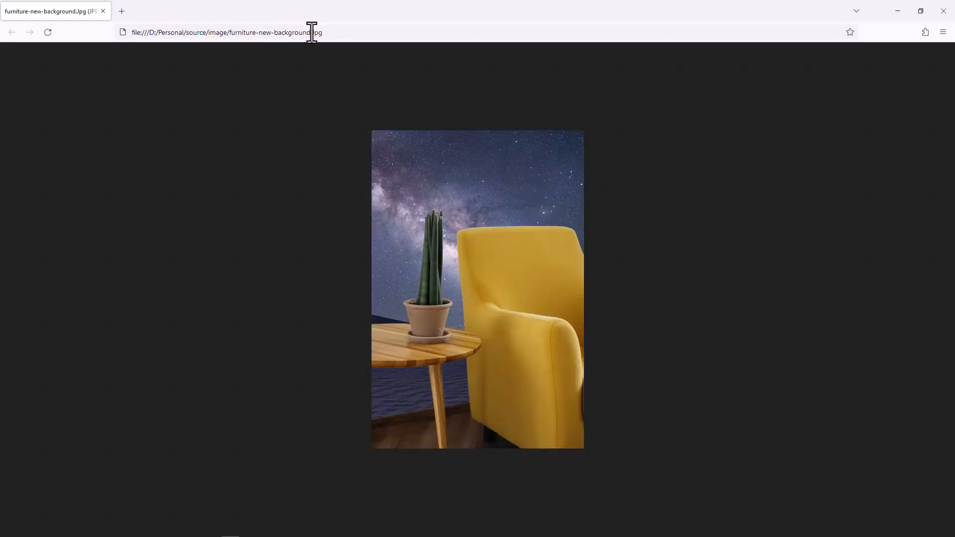
Switch to the web browser and compare the exported furniture-new-background.Jpg with the original yellow-chair-sm.jpg
{"action": "left_click_drag", "start_coordinate": [228, 35], "coordinate": [325, 35]}
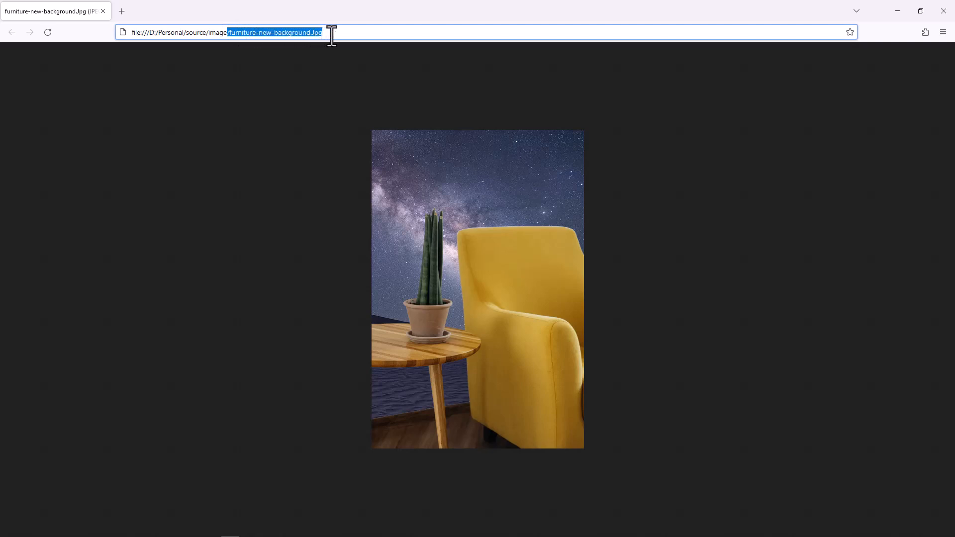
{"action": "left_click", "coordinate": [347, 34]}
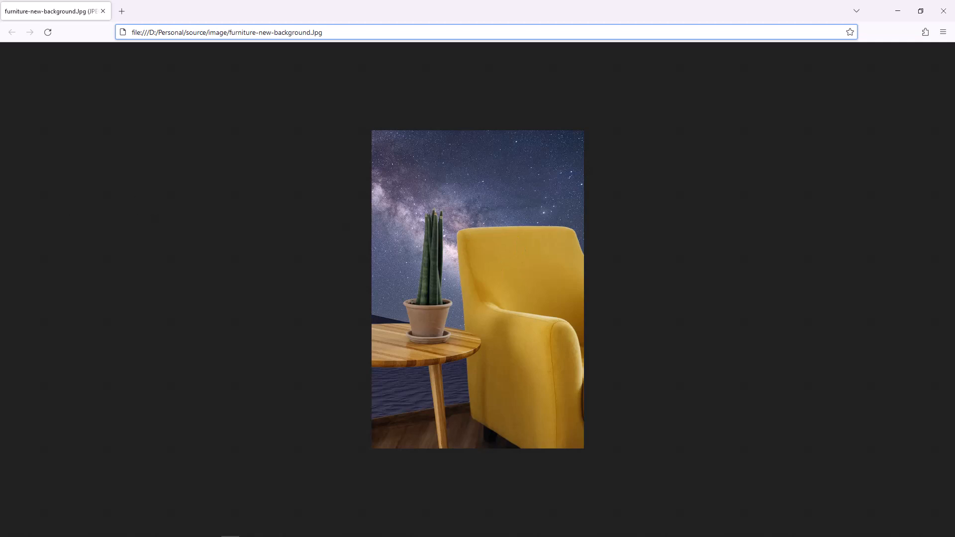
{"action": "key", "text": "alt+Tab"}
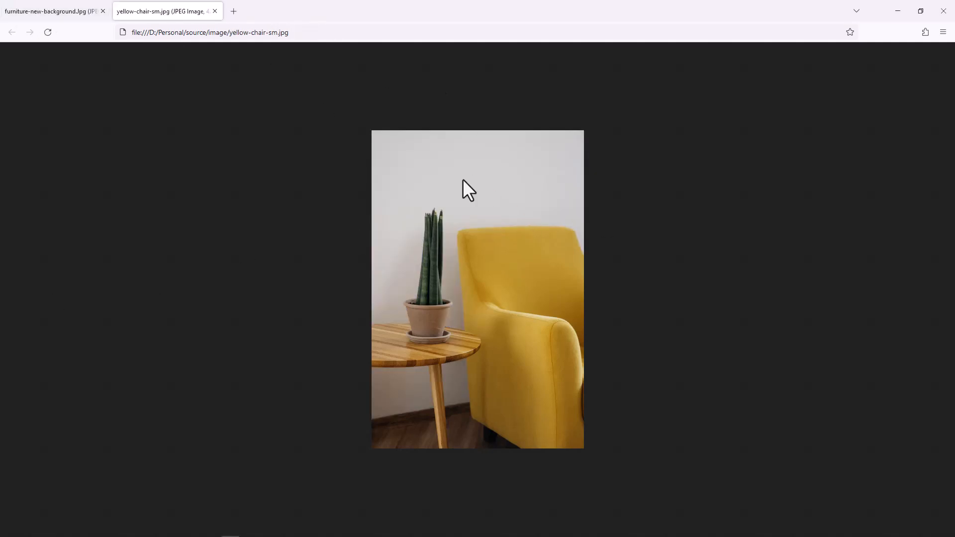
{"action": "left_click", "coordinate": [42, 8]}
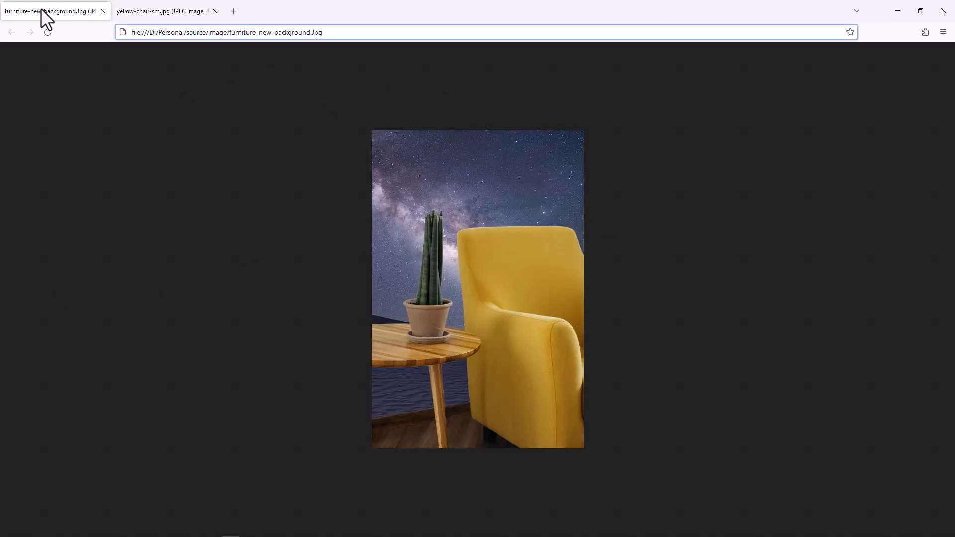
{"action": "left_click", "coordinate": [151, 15]}
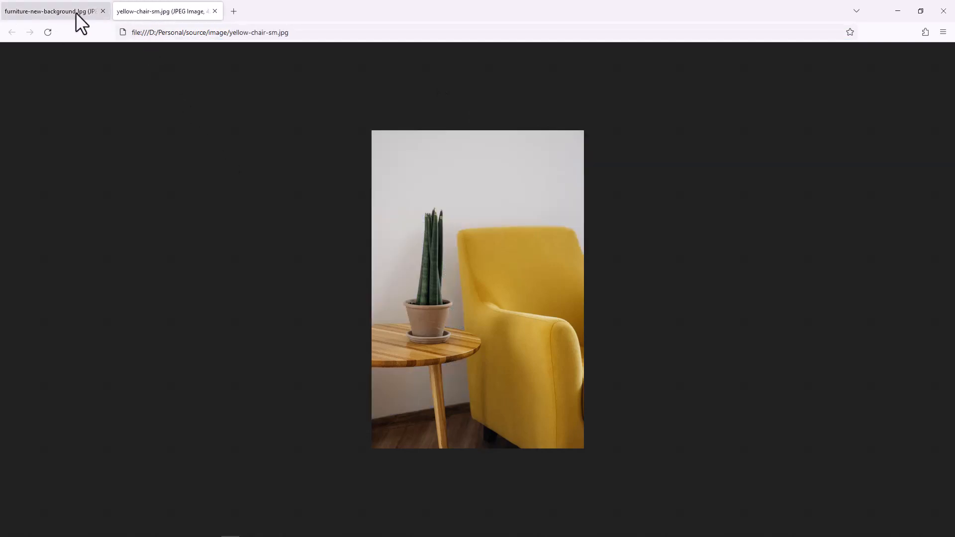
{"action": "left_click", "coordinate": [56, 12]}
{"action": "left_click", "coordinate": [183, 9]}
{"action": "left_click", "coordinate": [69, 11]}
{"action": "left_click", "coordinate": [147, 11]}
{"action": "left_click", "coordinate": [73, 11]}
{"action": "left_click", "coordinate": [150, 11]}
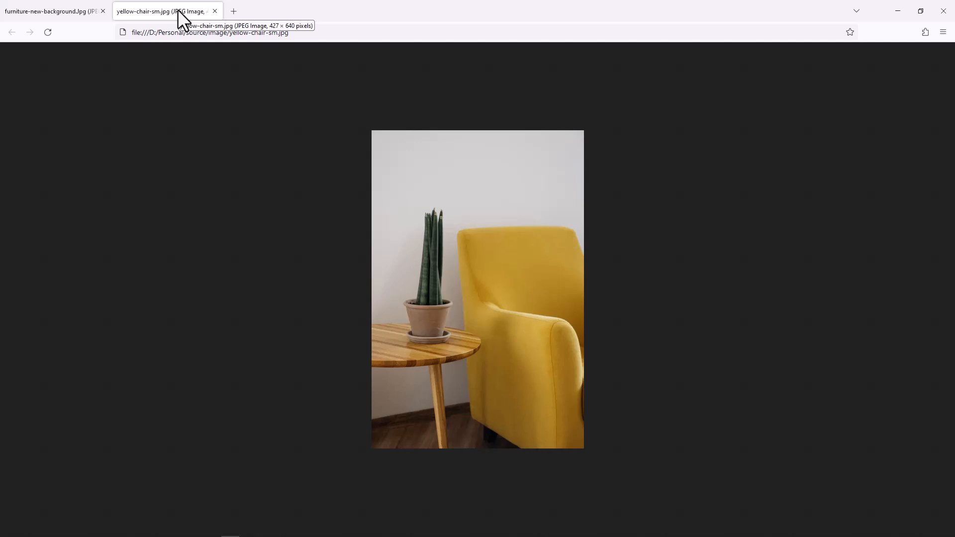
{"action": "left_click", "coordinate": [64, 12]}
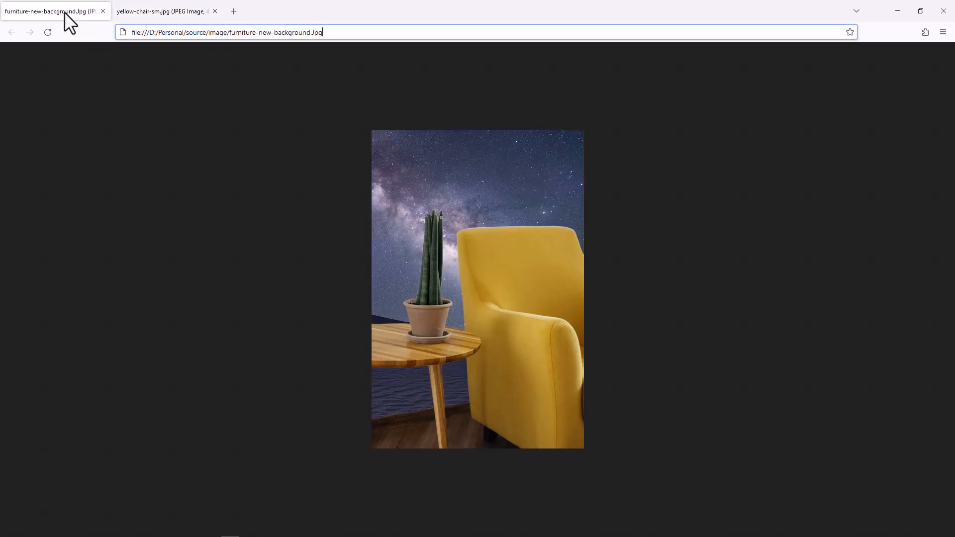